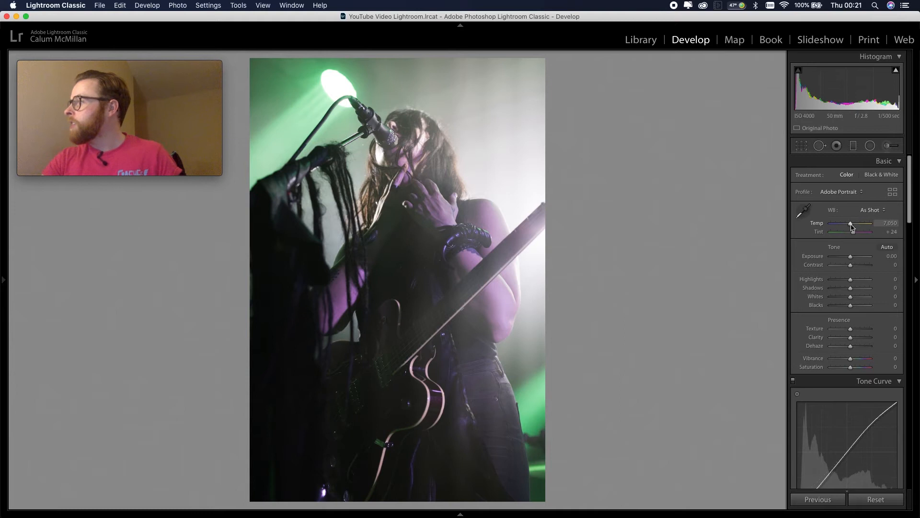
Cool the photo's white balance temperature to 5,018 and darken it with Blacks at −56 and Exposure at −0.60
drag(851, 226, 843, 227)
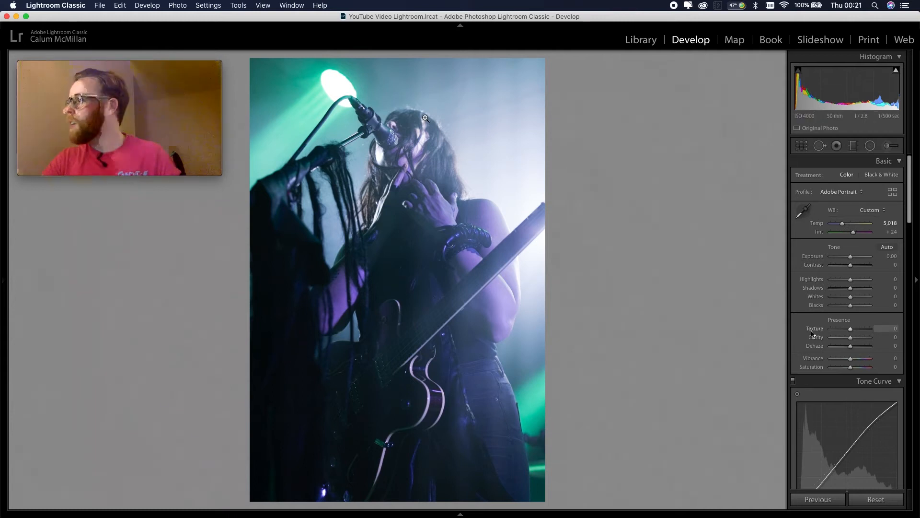
drag(851, 307, 841, 308)
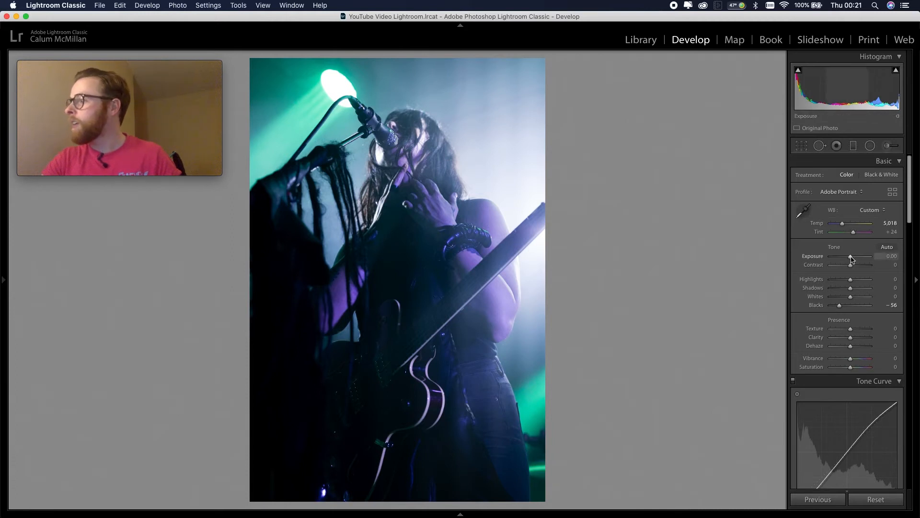
drag(851, 259, 849, 257)
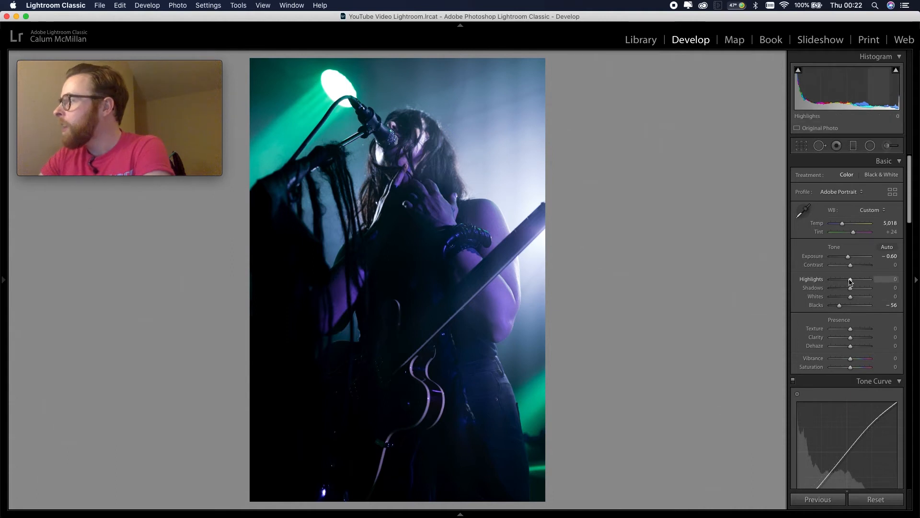
Set the photo's Highlights to +15, Whites to −61 and Shadows to −48
drag(852, 281, 852, 281)
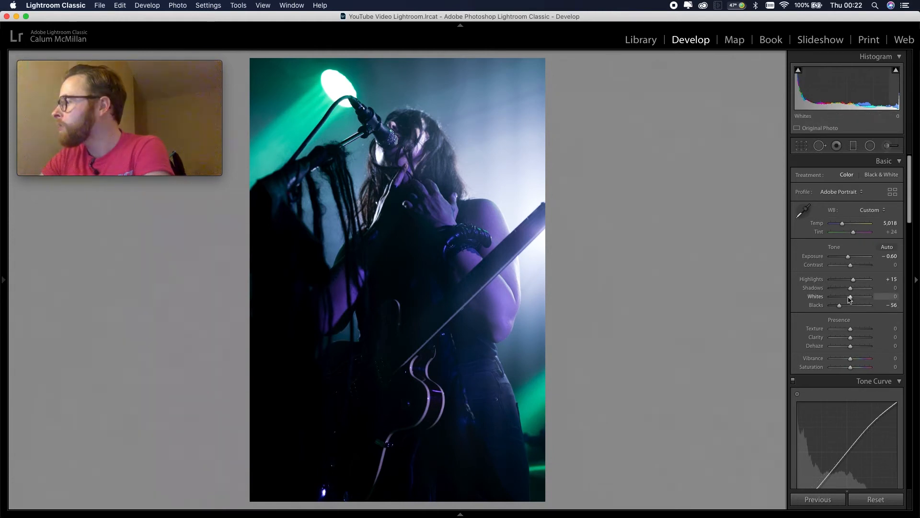
drag(850, 298, 839, 298)
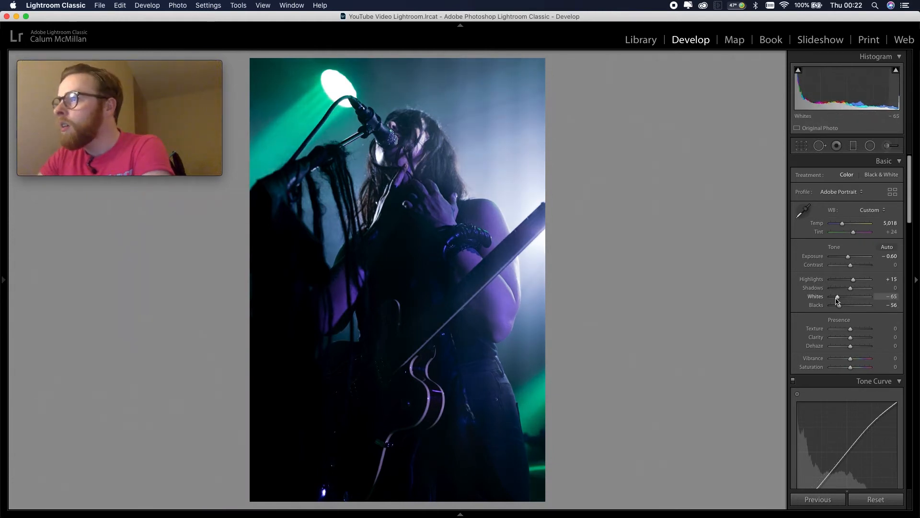
drag(851, 290, 843, 293)
click(403, 328)
click(459, 237)
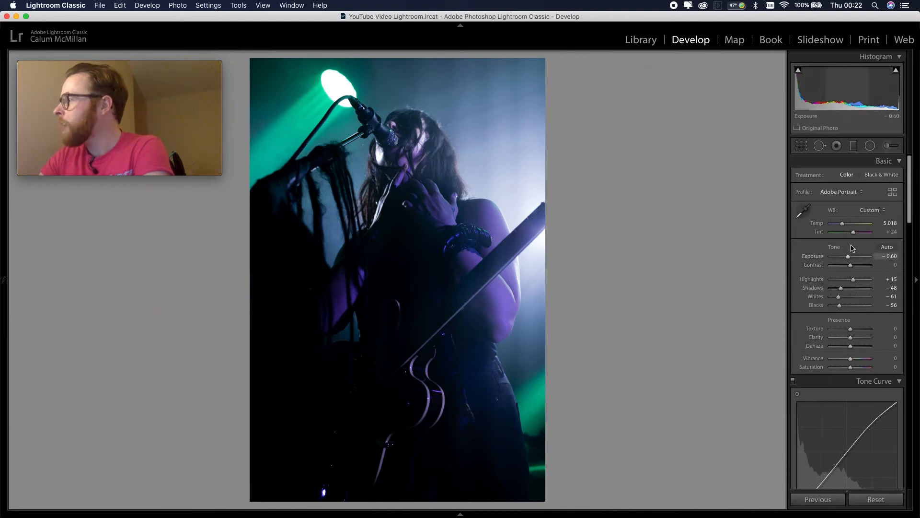
Set both Texture and Clarity to +10 for the photo
click(894, 329)
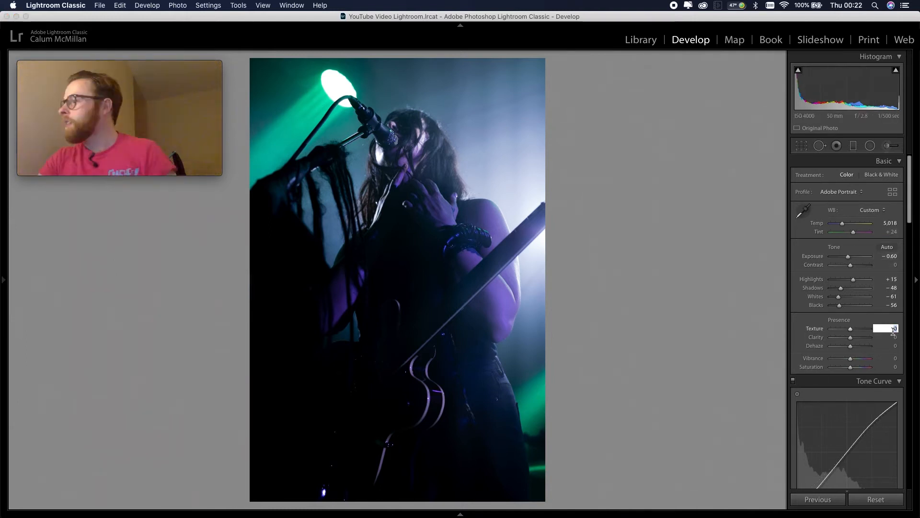
text(10)
key(Tab)
text(10)
key(Tab)
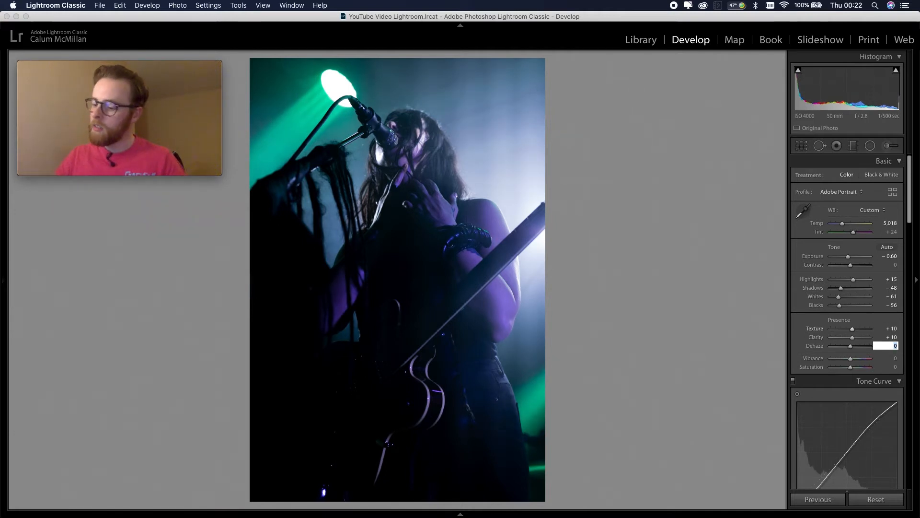
Set Vibrance to +15 and Saturation to −15, and raise Dehaze to +33
click(892, 357)
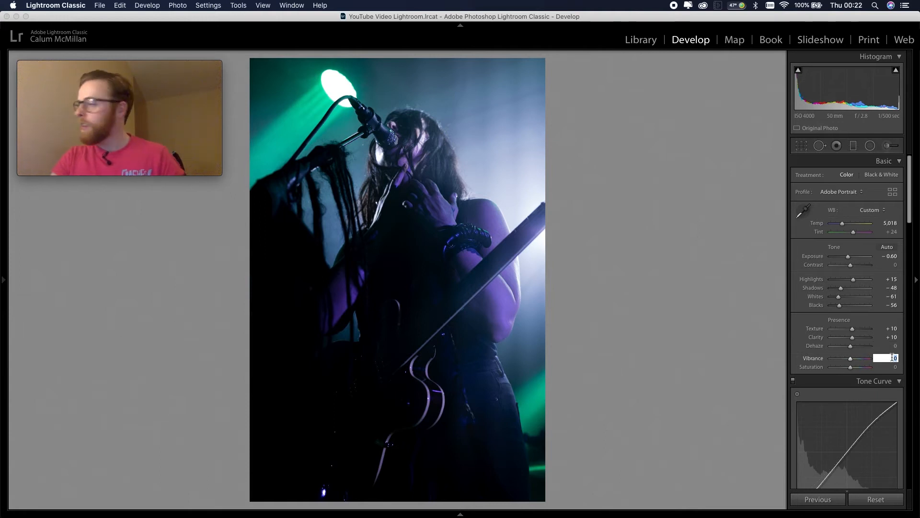
text(15)
key(Tab)
text(-1)
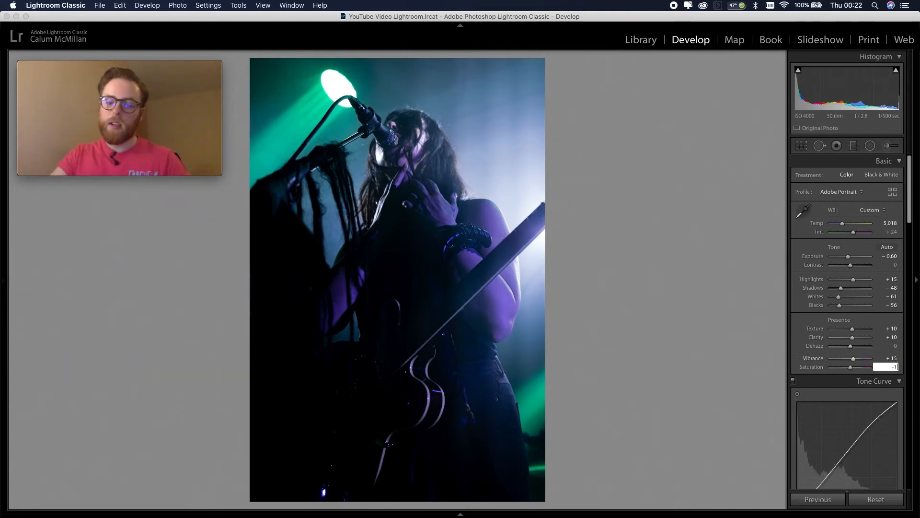
text(5)
key(Return)
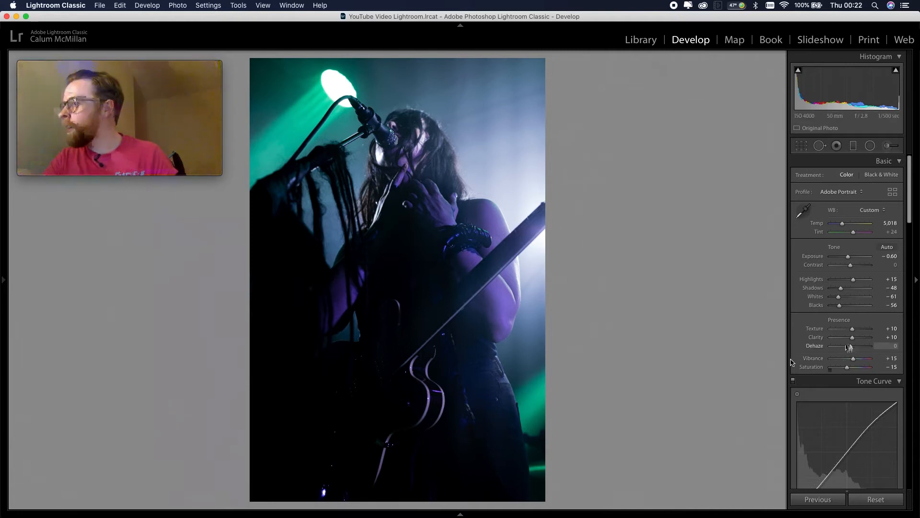
drag(850, 346, 857, 348)
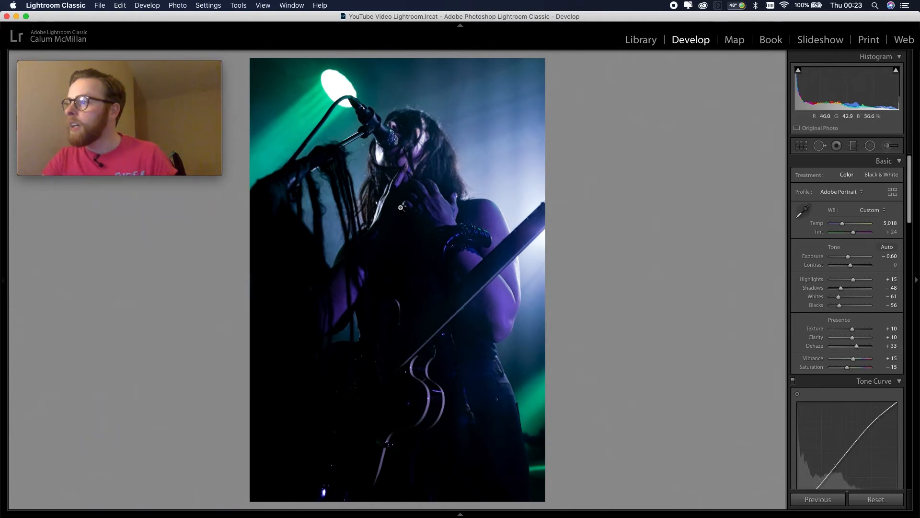
Limit the sharpening to edges with Masking at 92, previewing the mask, and set the sharpening Amount to 65
scroll(855, 346, down, 10)
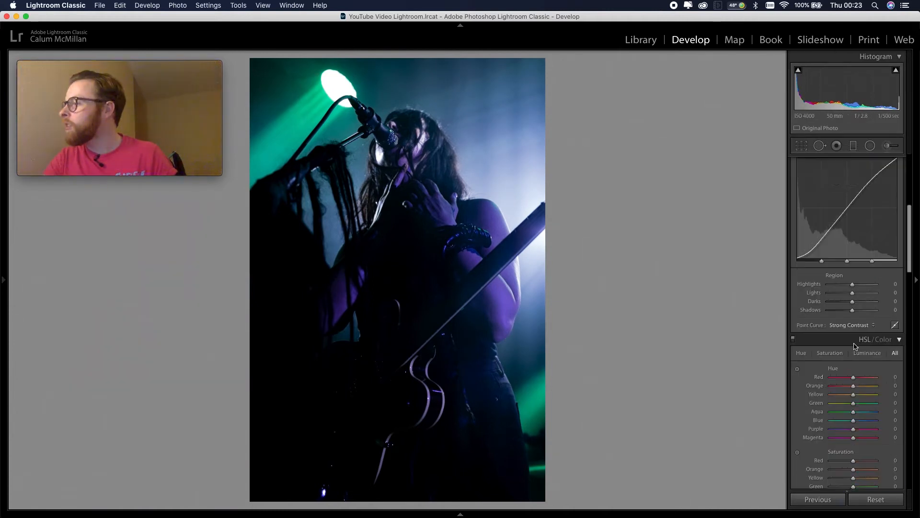
scroll(856, 346, down, 15)
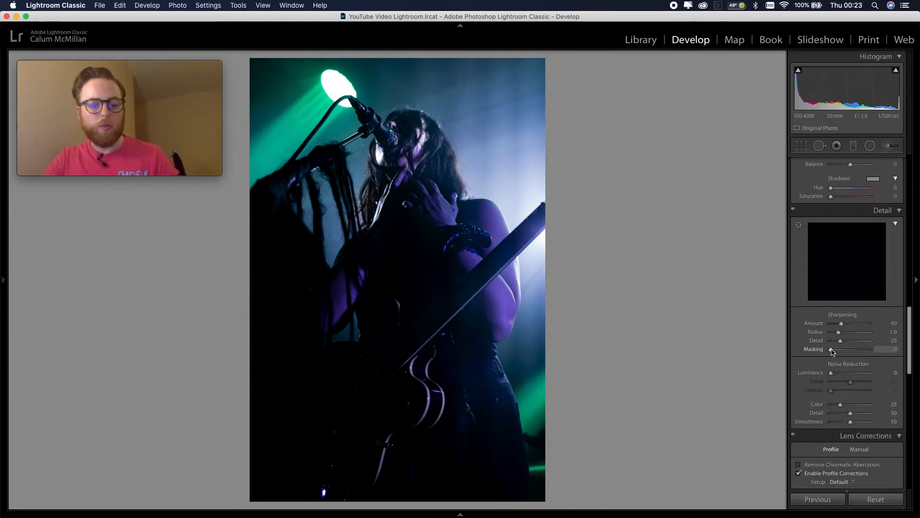
key(alt)
drag(832, 351, 869, 350)
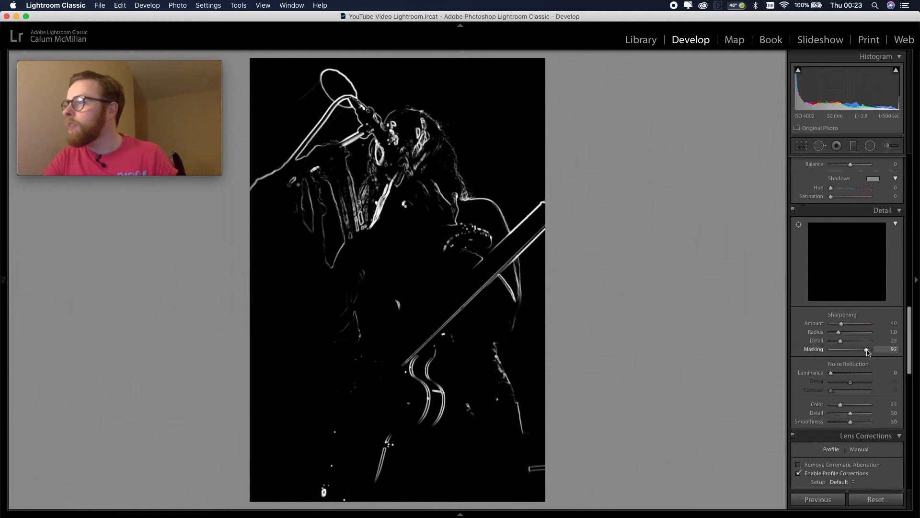
click(890, 324)
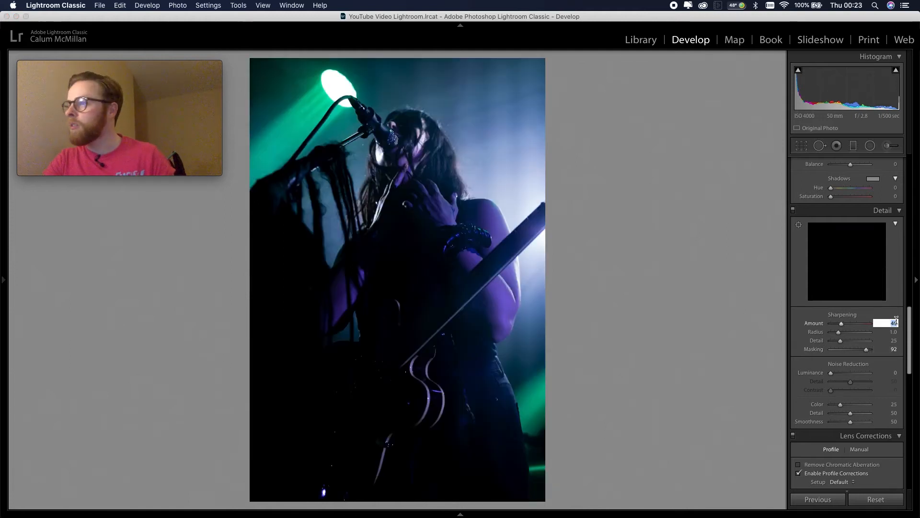
text(65)
key(Return)
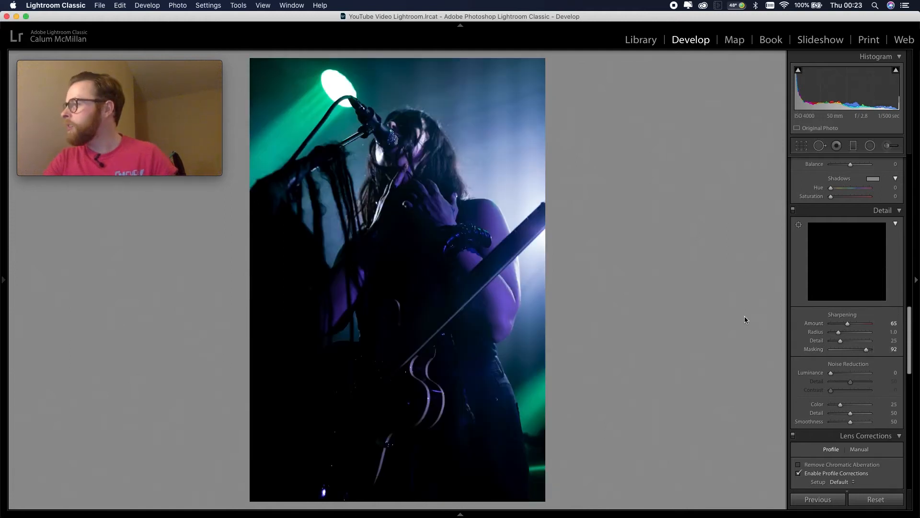
Darken the photo's edges with a post-crop vignette Amount of −11
scroll(802, 336, down, 10)
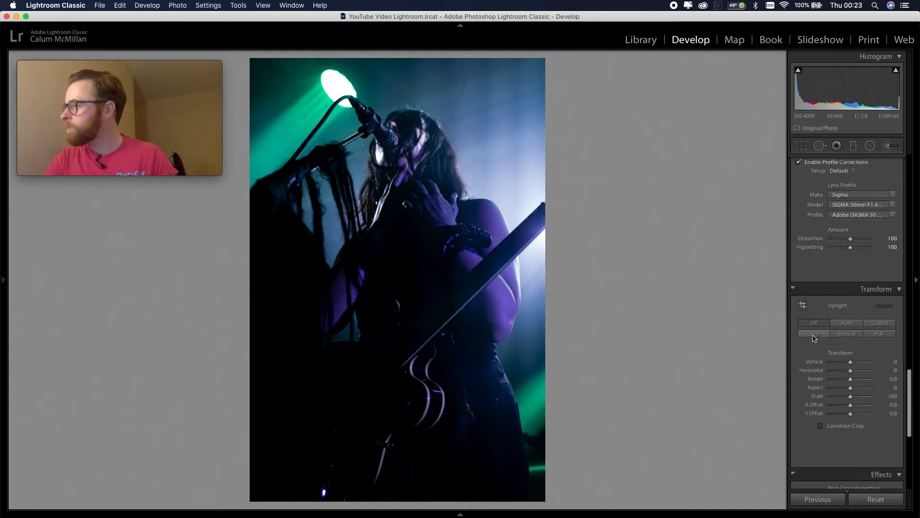
scroll(814, 338, down, 2)
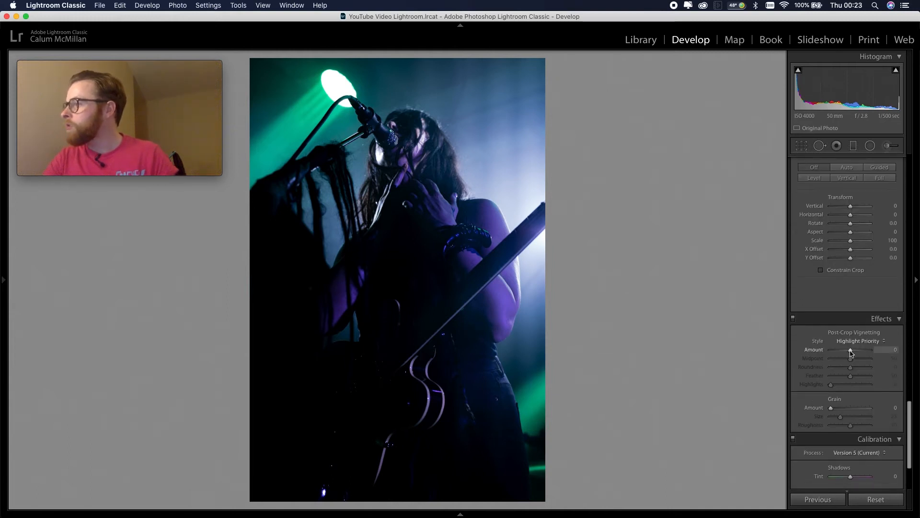
drag(851, 353, 848, 354)
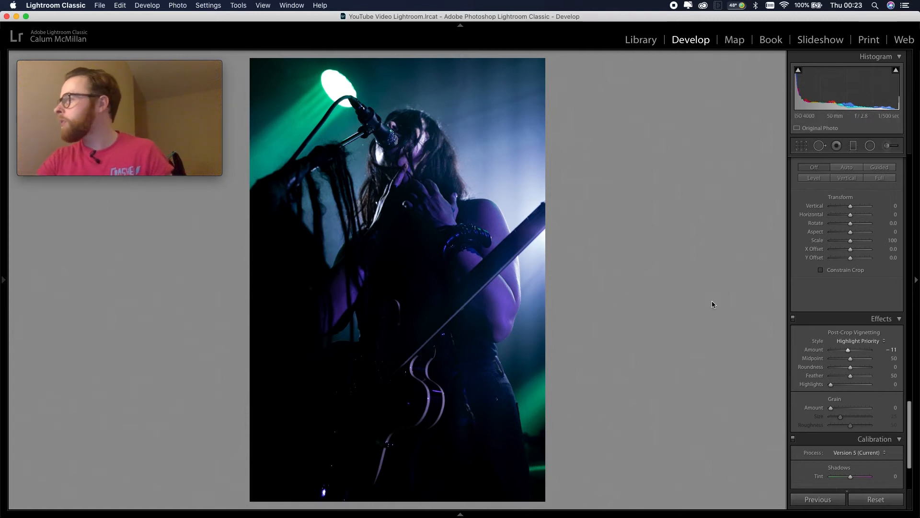
Shift the HSL hues, setting Green to +22, Aqua to +16 and Blue to +16
scroll(850, 337, up, 10)
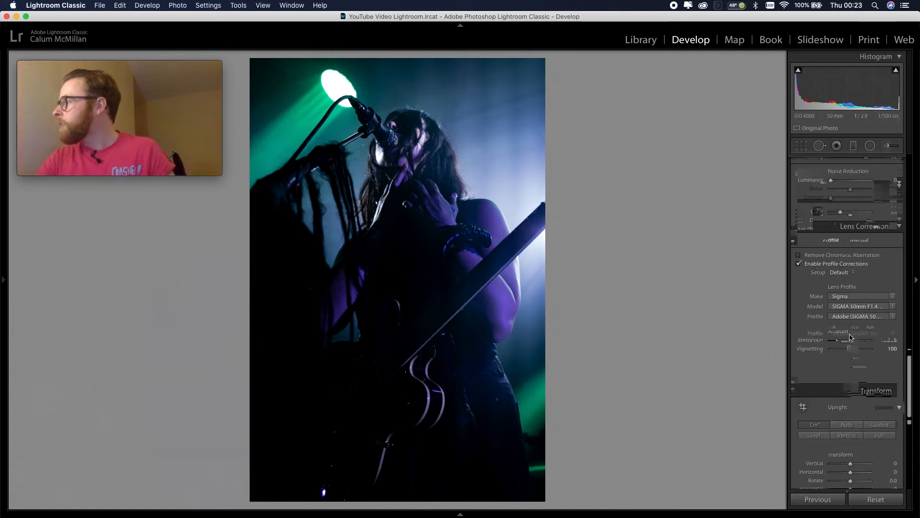
scroll(850, 337, up, 10)
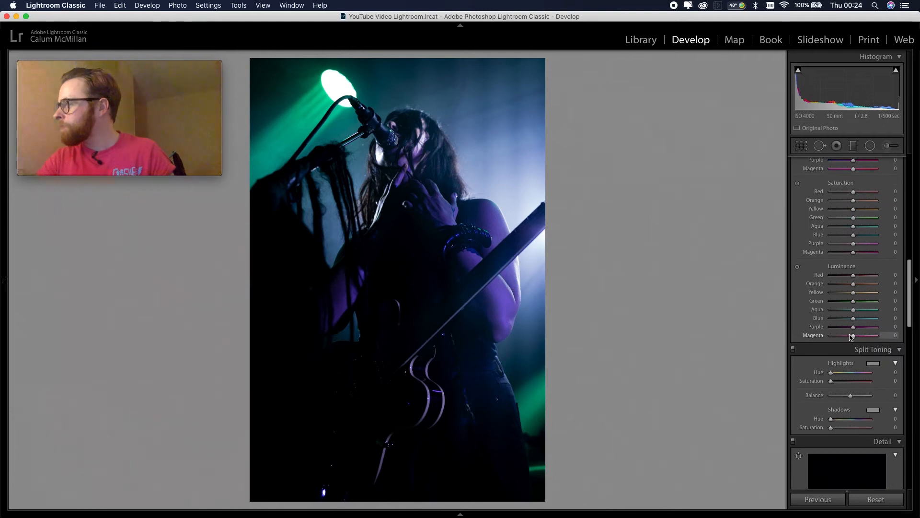
scroll(851, 337, up, 5)
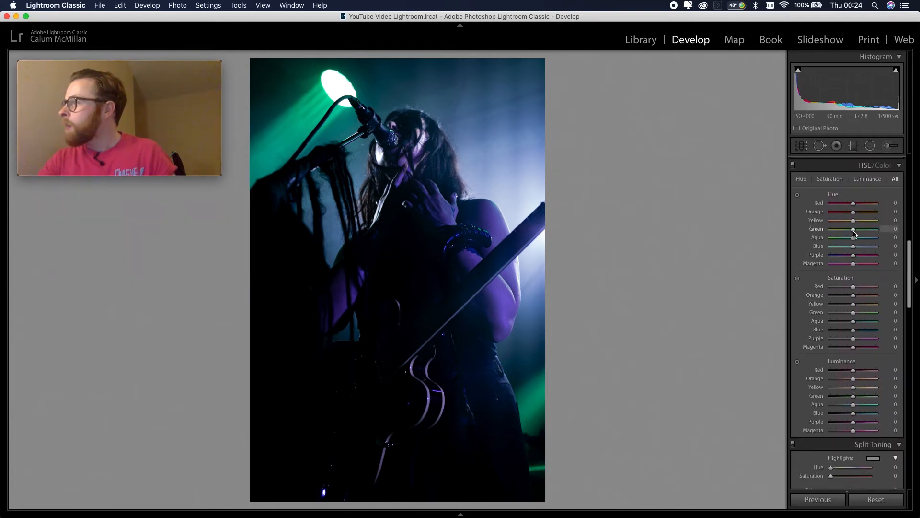
drag(854, 231, 848, 231)
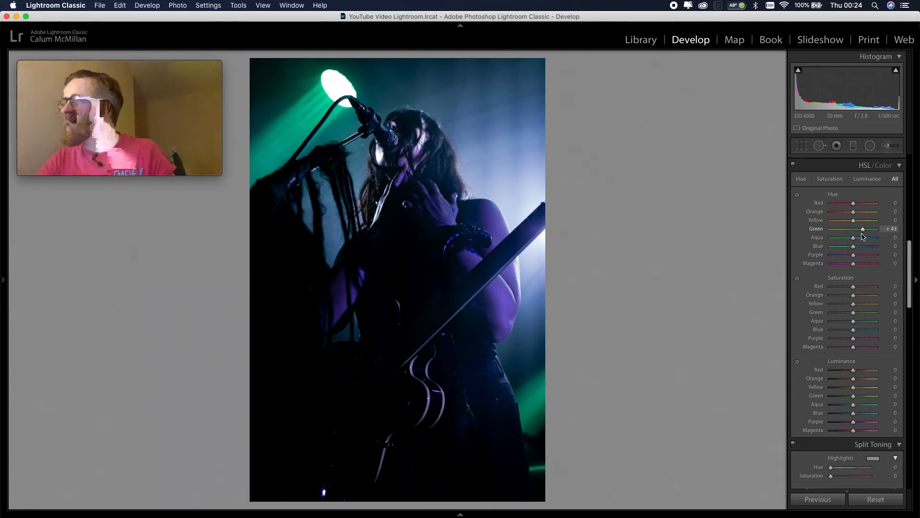
drag(864, 236, 854, 241)
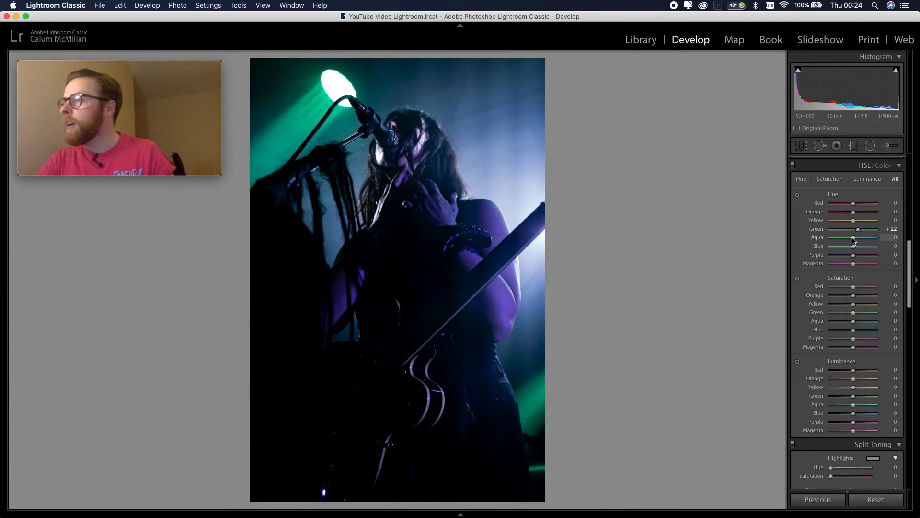
drag(854, 241, 858, 243)
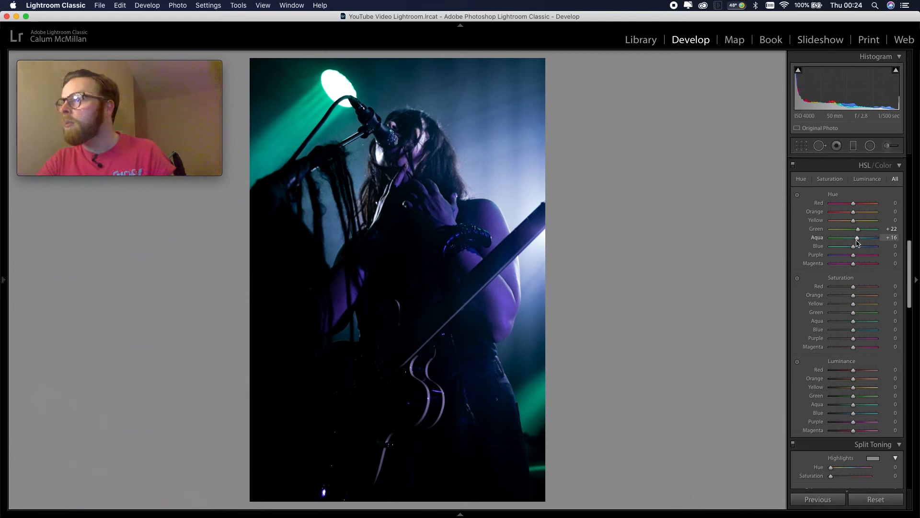
drag(857, 246, 858, 249)
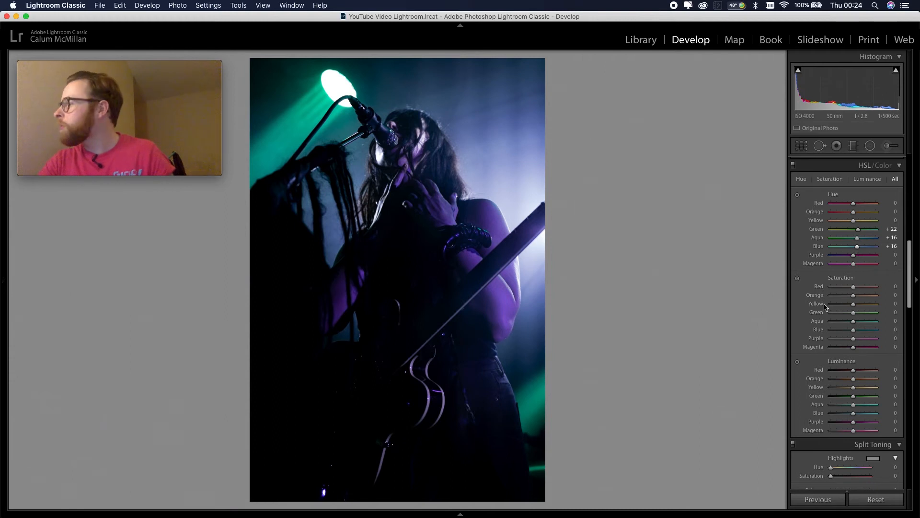
Adjust the HSL saturation, setting Green to +17, Blue to −6 and Aqua to −14
drag(854, 315, 824, 315)
drag(877, 325, 852, 334)
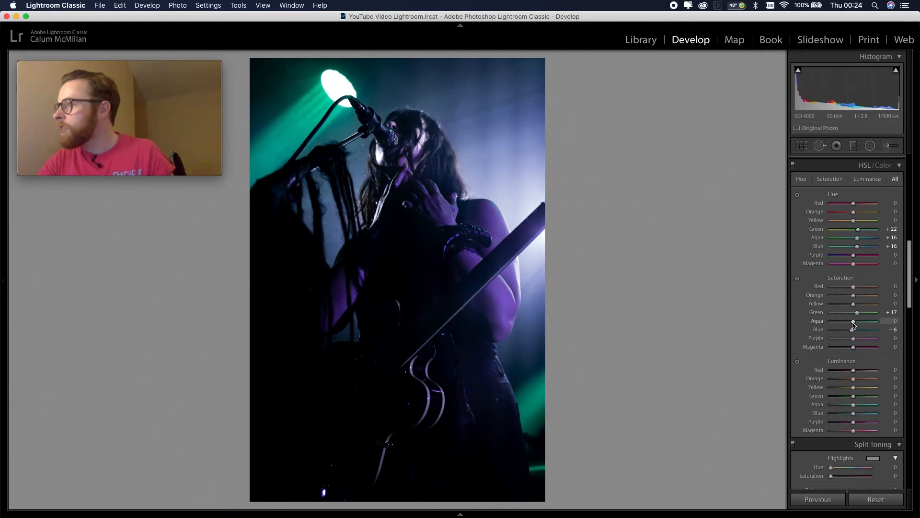
drag(867, 326, 850, 324)
Calibrate the primary hues, setting Blue Primary to +7, Red Primary to −7 and Green Primary to −9
scroll(846, 314, down, 10)
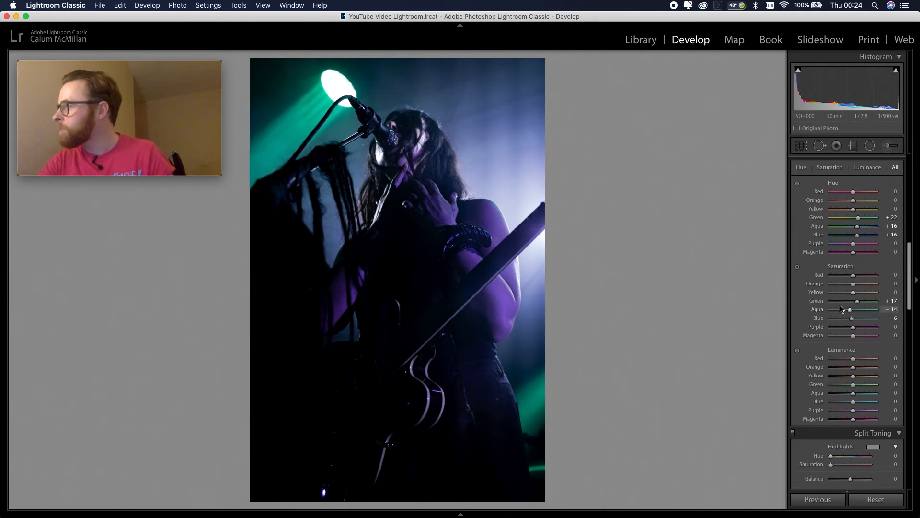
scroll(842, 308, down, 10)
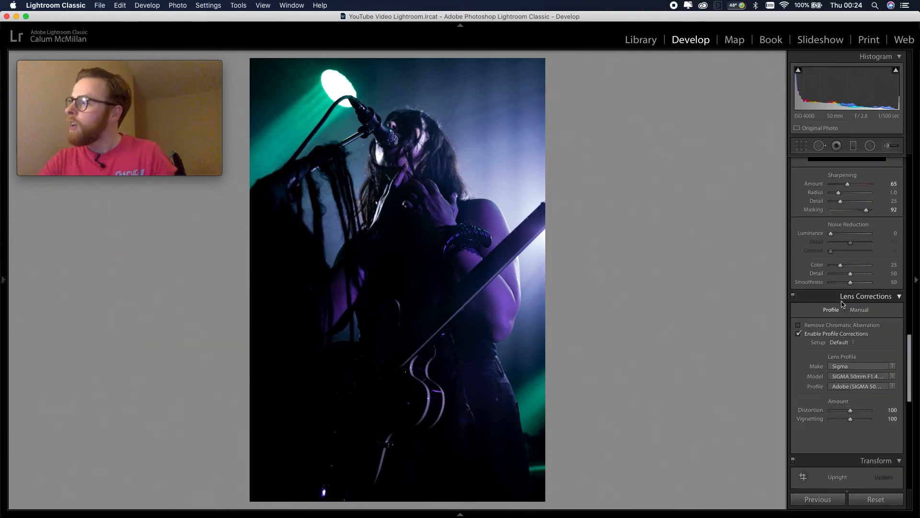
scroll(842, 303, down, 5)
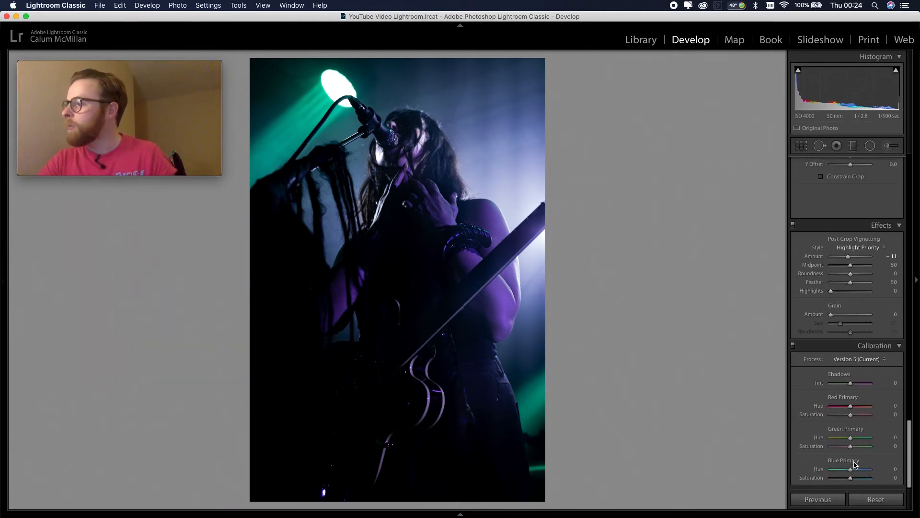
drag(850, 473, 854, 473)
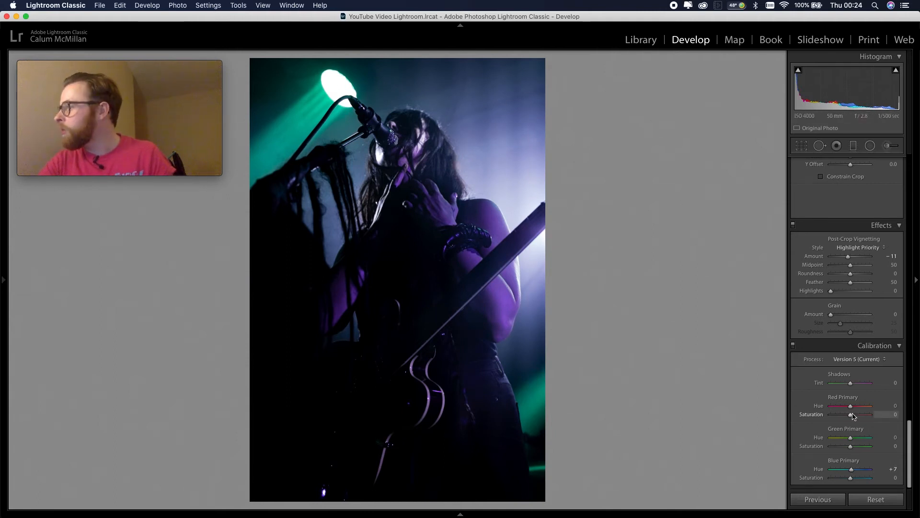
drag(848, 408, 866, 441)
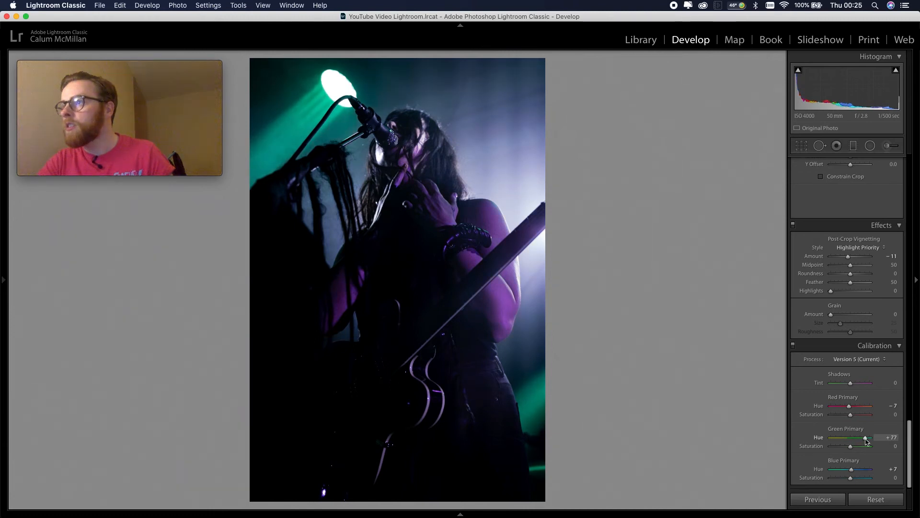
drag(847, 441, 849, 441)
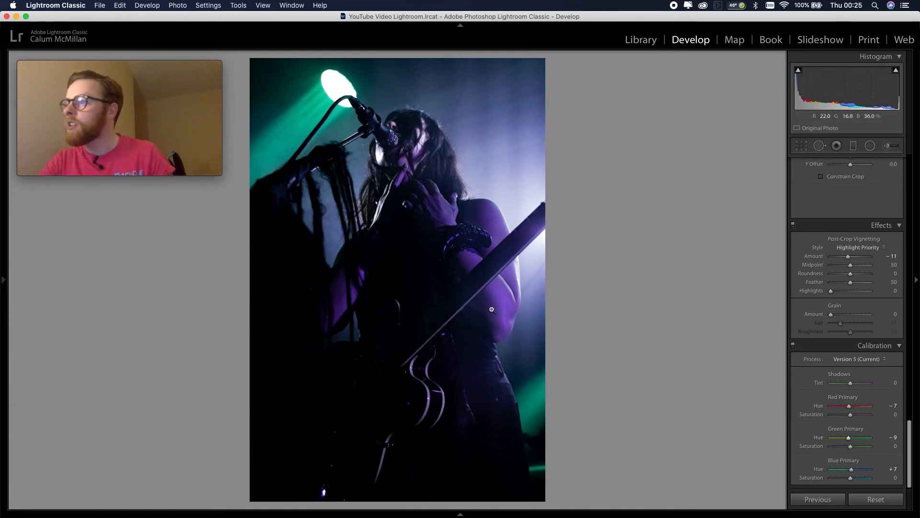
scroll(813, 367, up, 10)
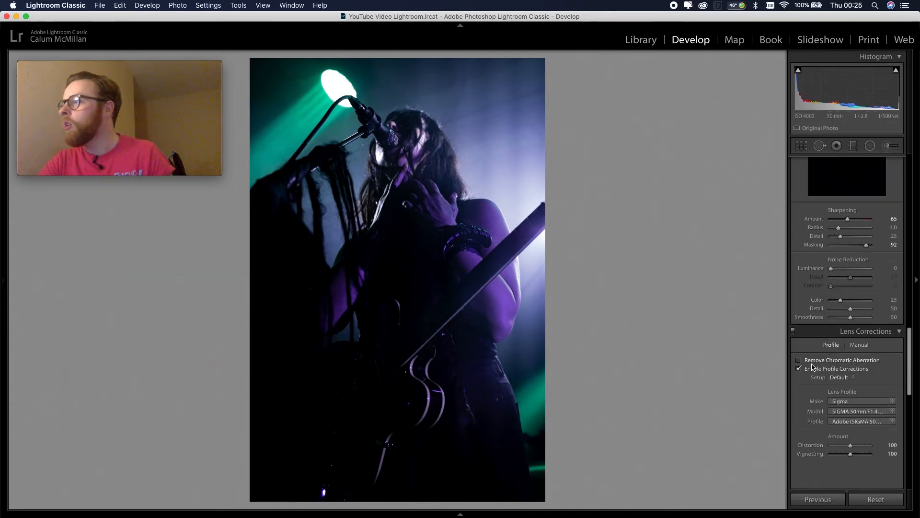
Brighten the cool tones by setting the HSL luminance of Purple to +35 and Blue to +32
scroll(812, 367, up, 5)
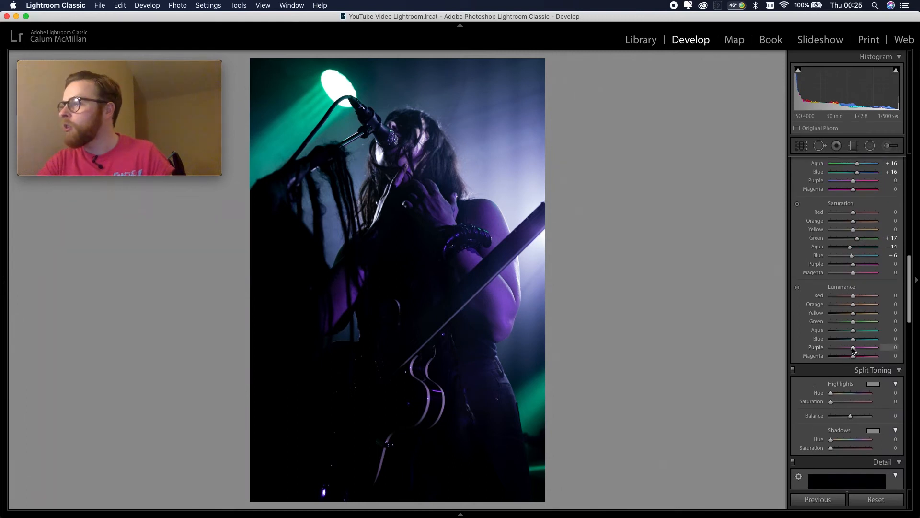
drag(858, 349, 861, 349)
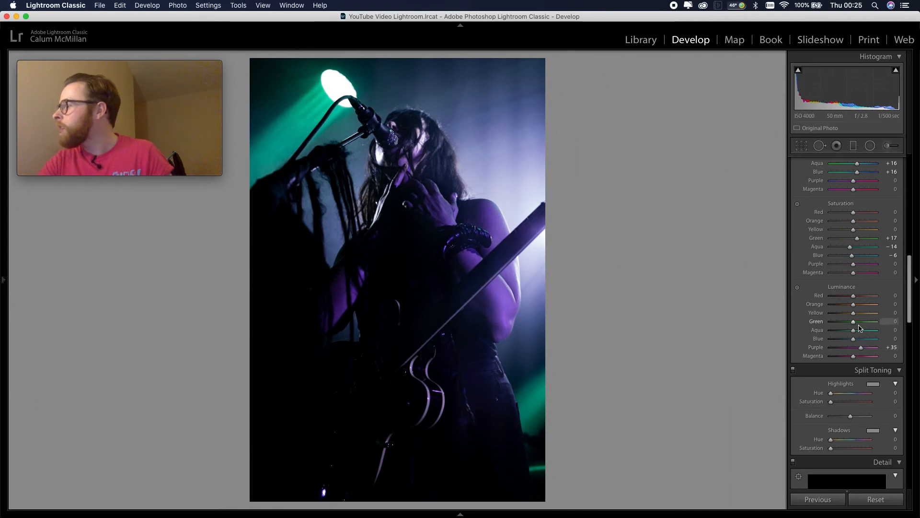
drag(856, 341, 861, 342)
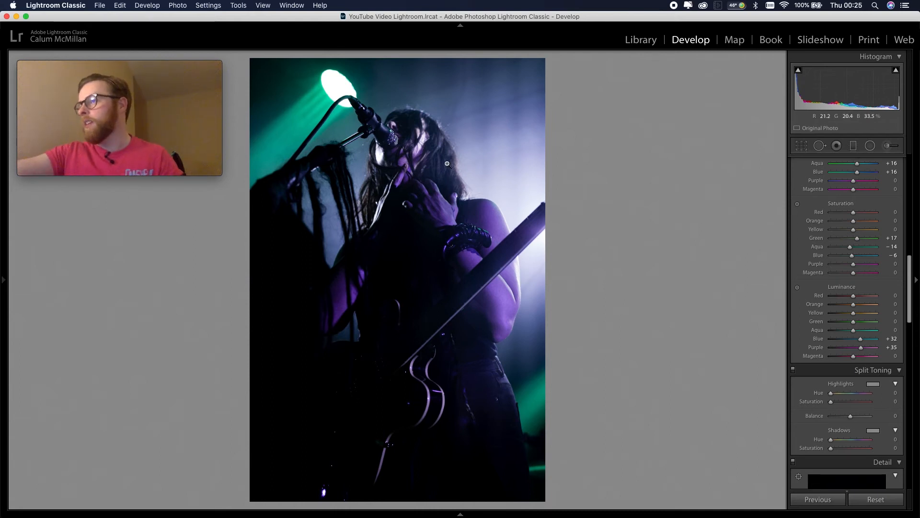
Set all five split toning values to 9: Hue and Saturation for Highlights and Shadows, plus Balance
scroll(863, 365, up, 4)
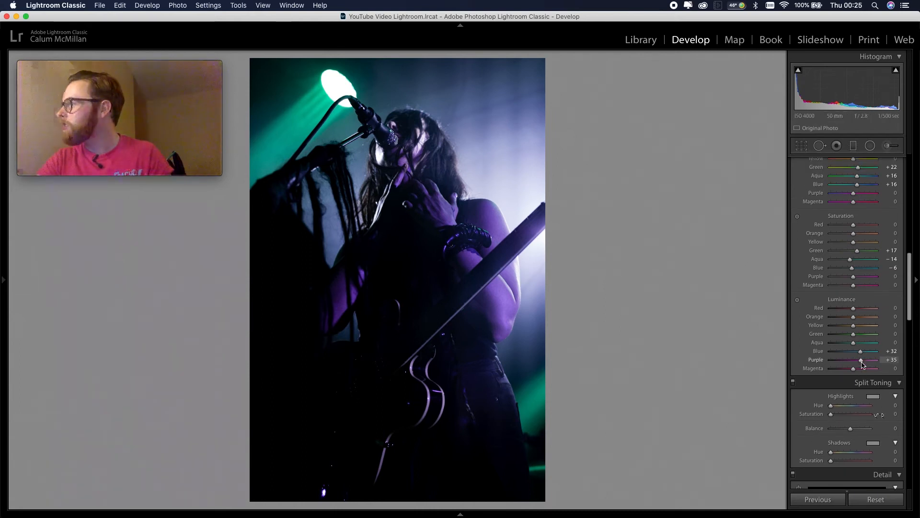
scroll(863, 365, up, 5)
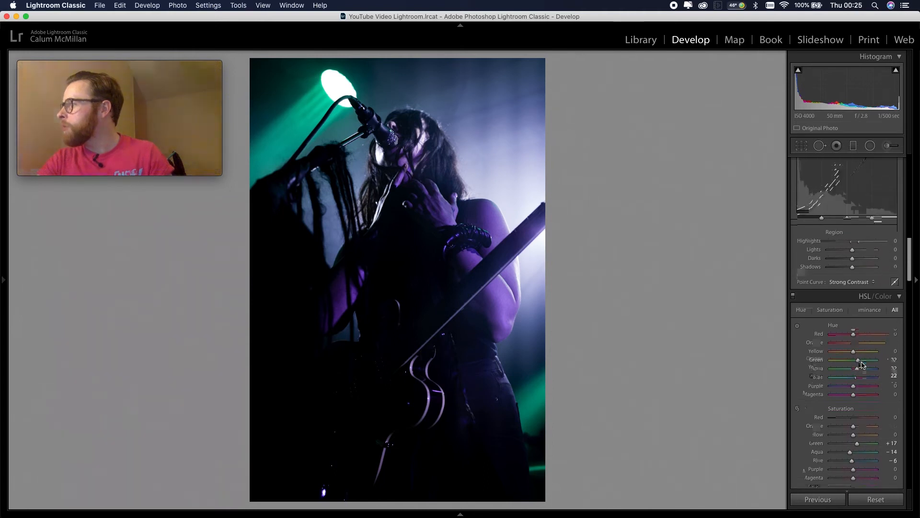
scroll(862, 365, up, 5)
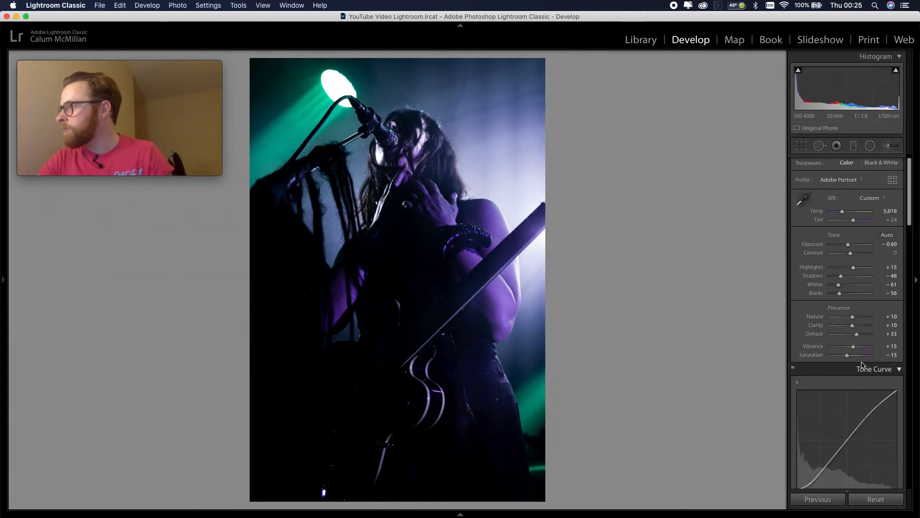
scroll(863, 365, down, 12)
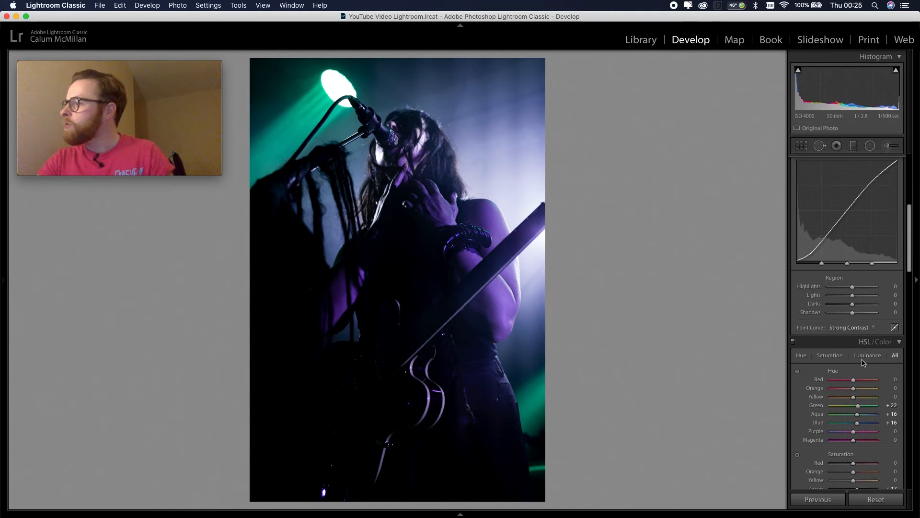
scroll(863, 363, down, 5)
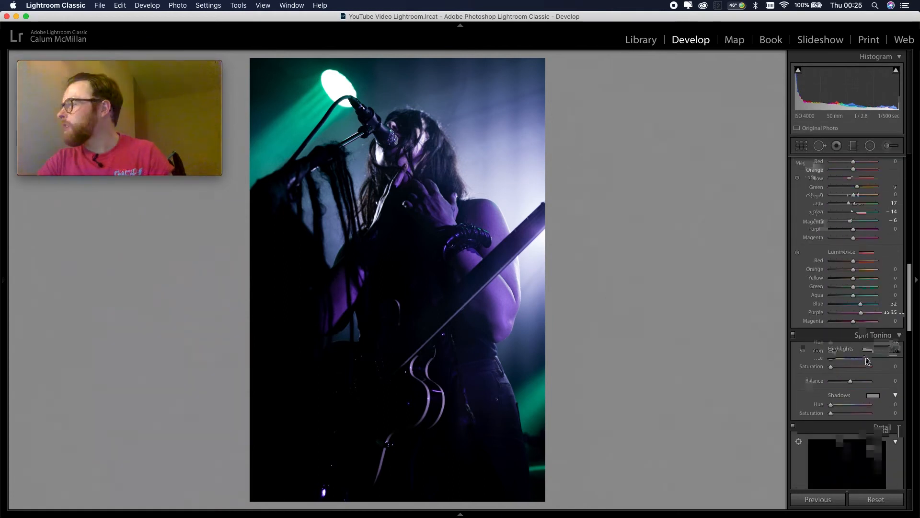
click(887, 342)
text(9)
key(Tab)
text(9)
key(Tab)
text(9)
key(Tab)
text(9)
key(Tab)
text(9)
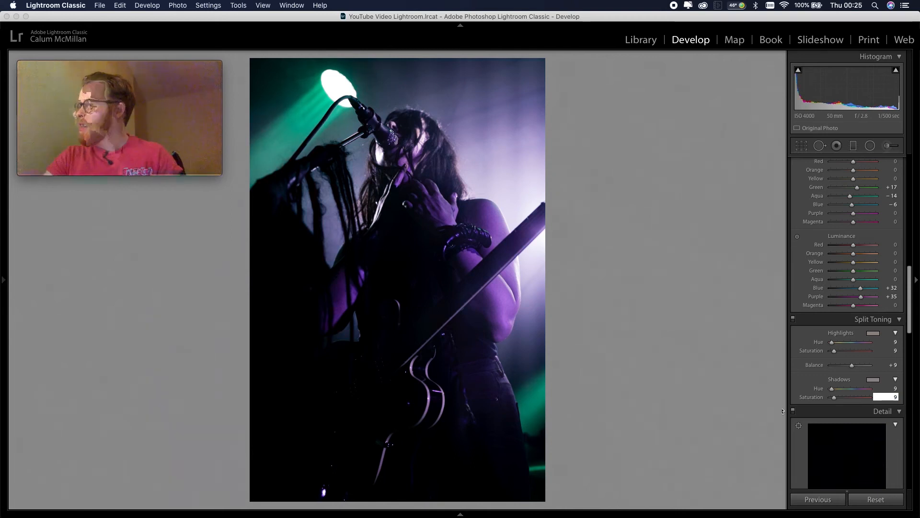
key(Return)
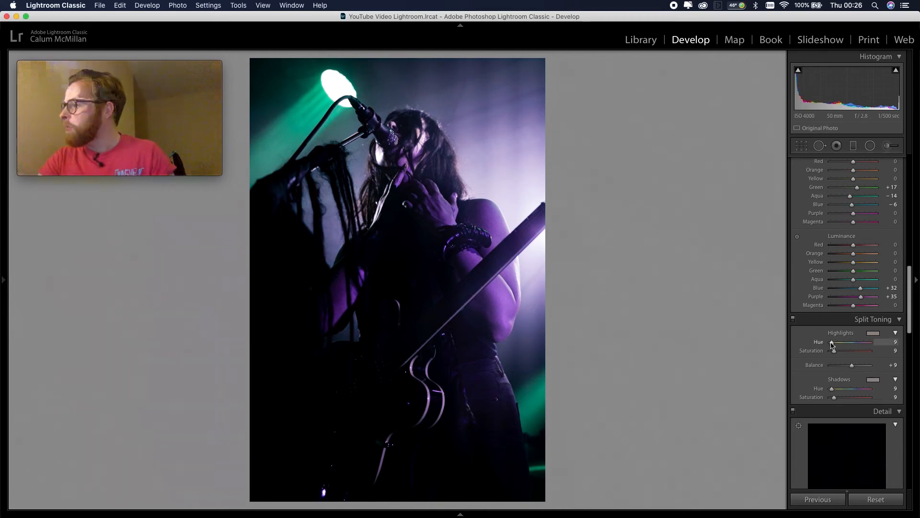
Set split toning Highlights to Hue 76, Saturation 14 and Shadows to Hue 280, Saturation 10, and adjust the Balance
drag(832, 344, 839, 348)
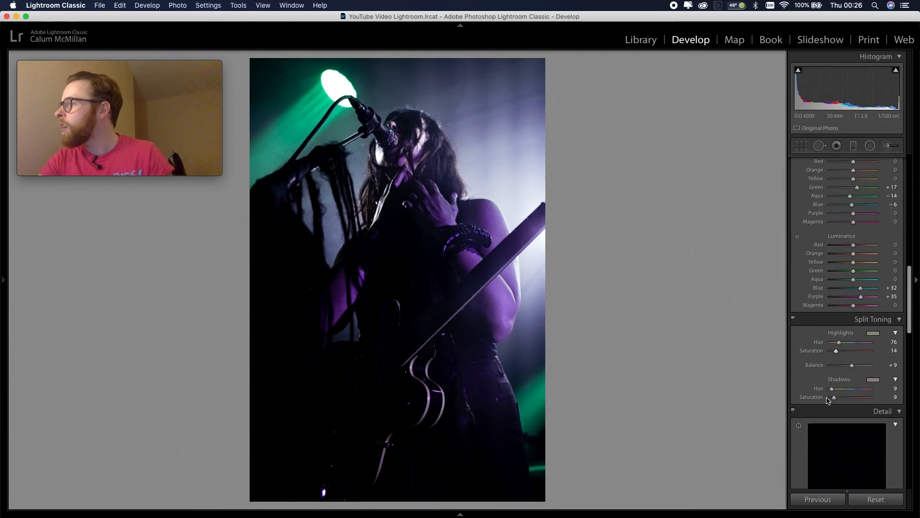
drag(859, 391, 858, 393)
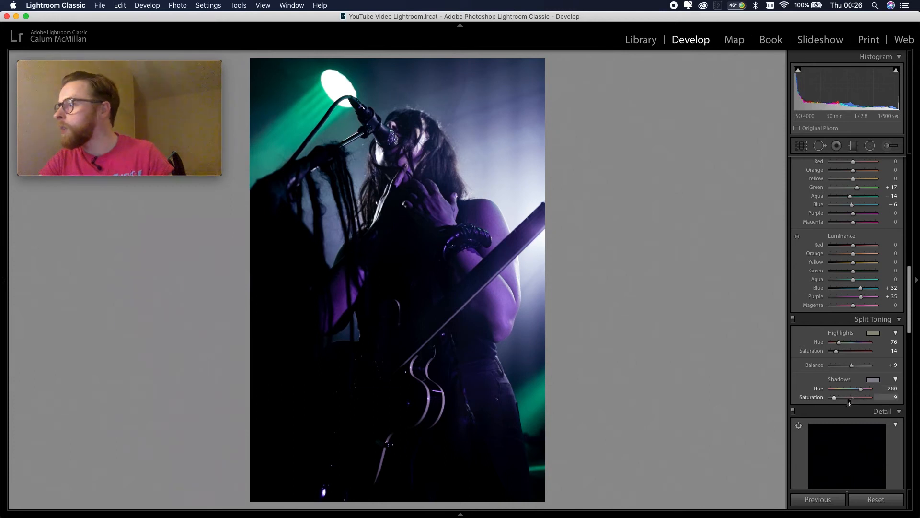
mouse_move(835, 397)
mouse_down()
mouse_move(847, 400)
mouse_move(835, 402)
mouse_up()
click(861, 366)
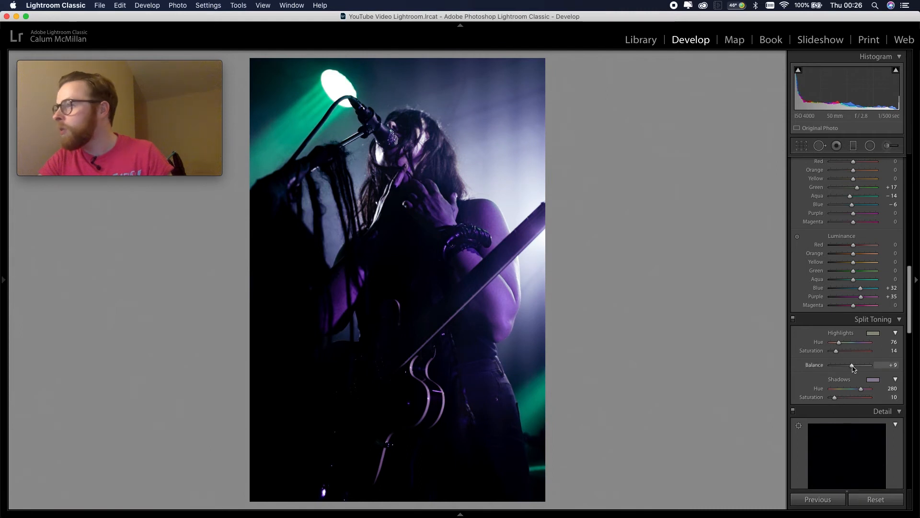
mouse_move(846, 369)
mouse_down()
mouse_move(864, 370)
mouse_move(846, 370)
mouse_up()
Reduce the HSL saturation of Purple to −19, Green to −27 and Aqua to −29
scroll(837, 338, up, 1)
scroll(837, 338, up, 5)
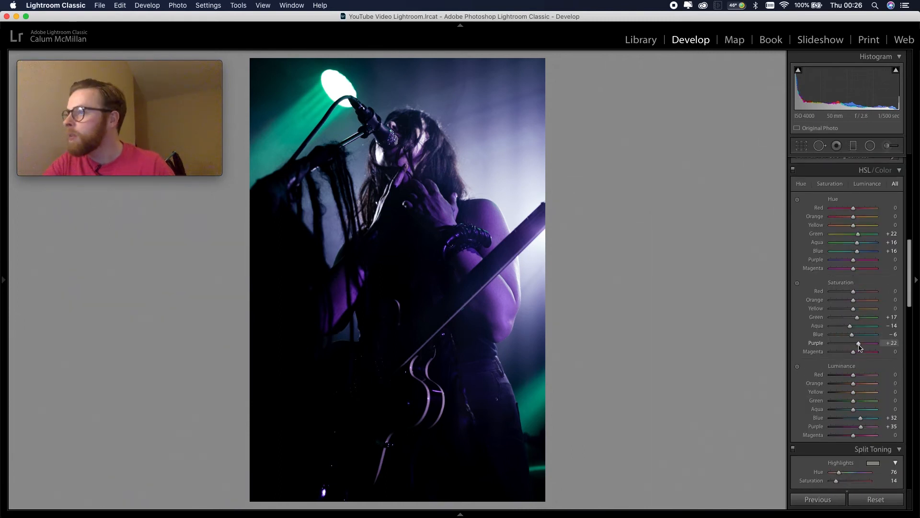
drag(844, 345, 844, 345)
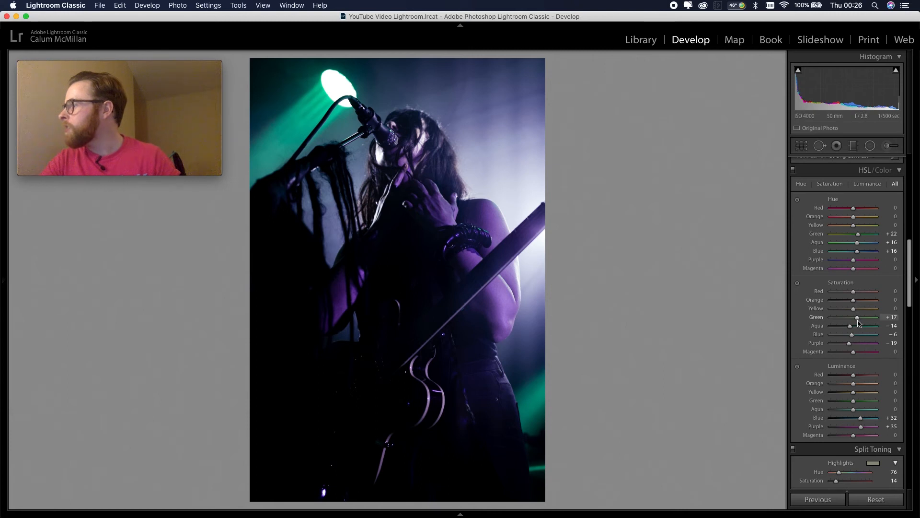
mouse_move(852, 321)
mouse_down()
mouse_move(860, 324)
mouse_move(847, 329)
mouse_up()
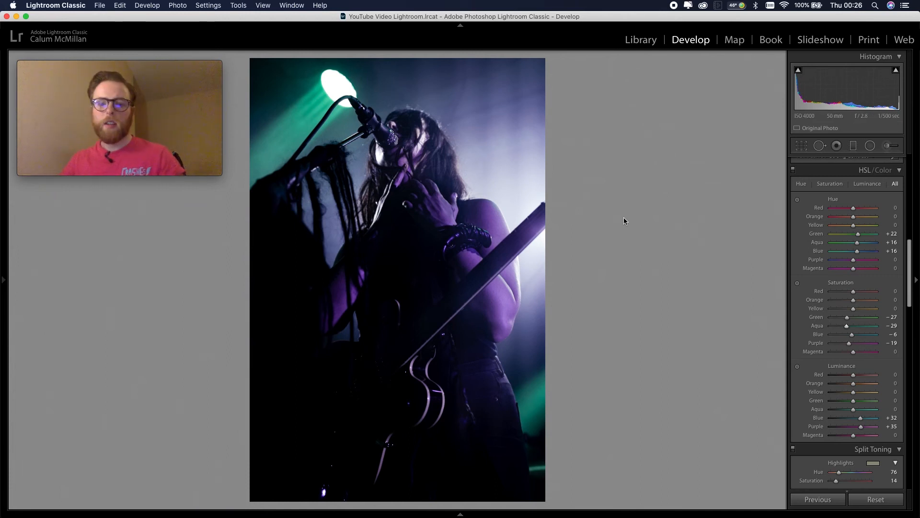
Compare the before and after versions side by side, moving the webcam window away from the singer, and return to the single view
key(y)
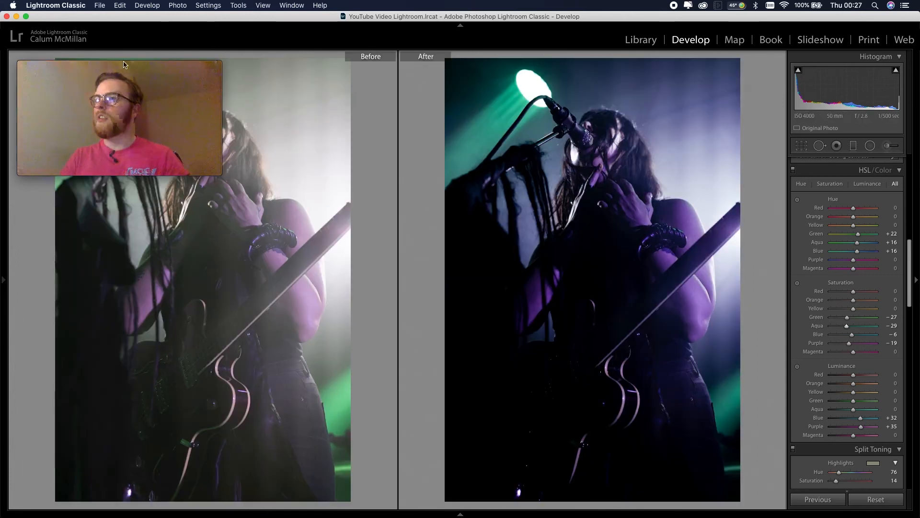
mouse_move(86, 71)
drag(85, 72, 78, 406)
click(408, 25)
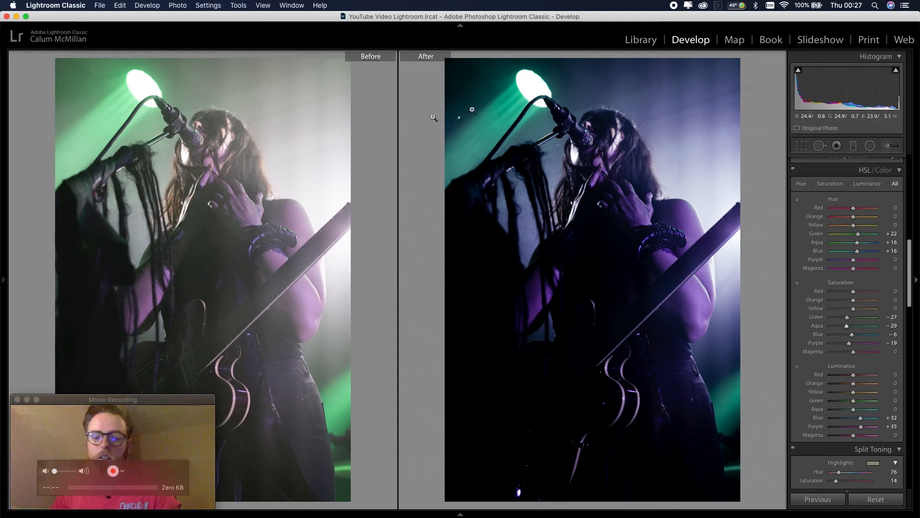
key(y)
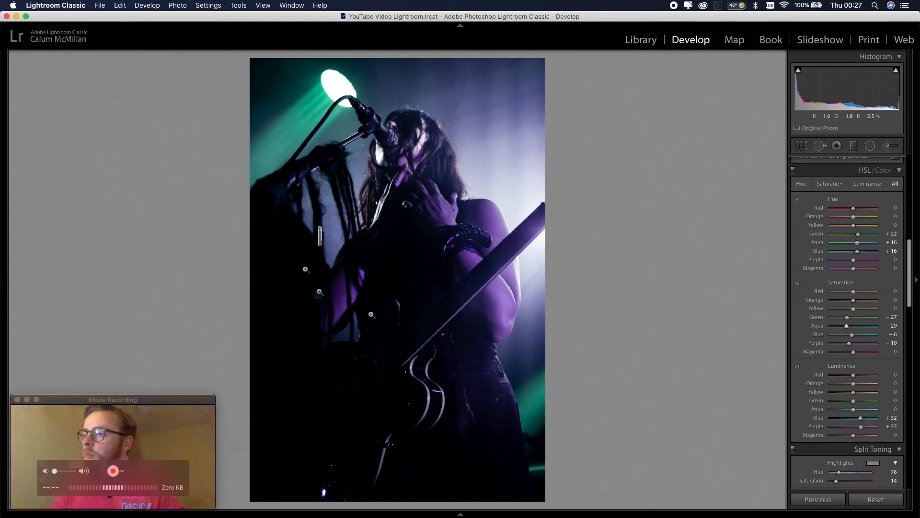
Reposition the webcam window and preview the edited photo in full screen, returning to the editing view
click(128, 399)
drag(130, 400, 139, 373)
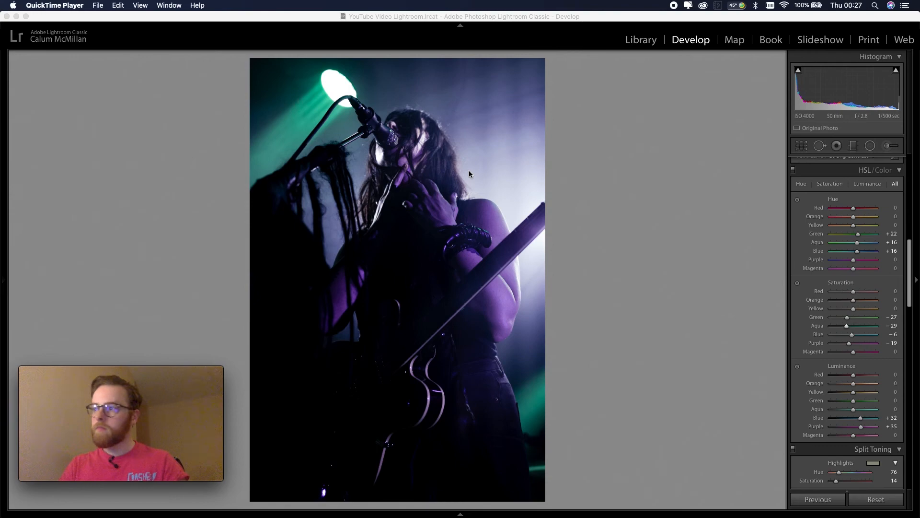
click(575, 223)
key(f)
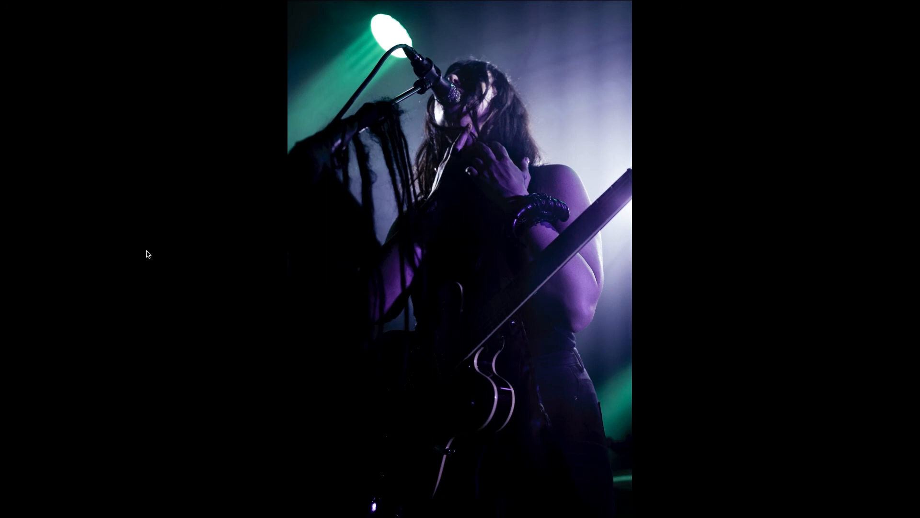
key(f)
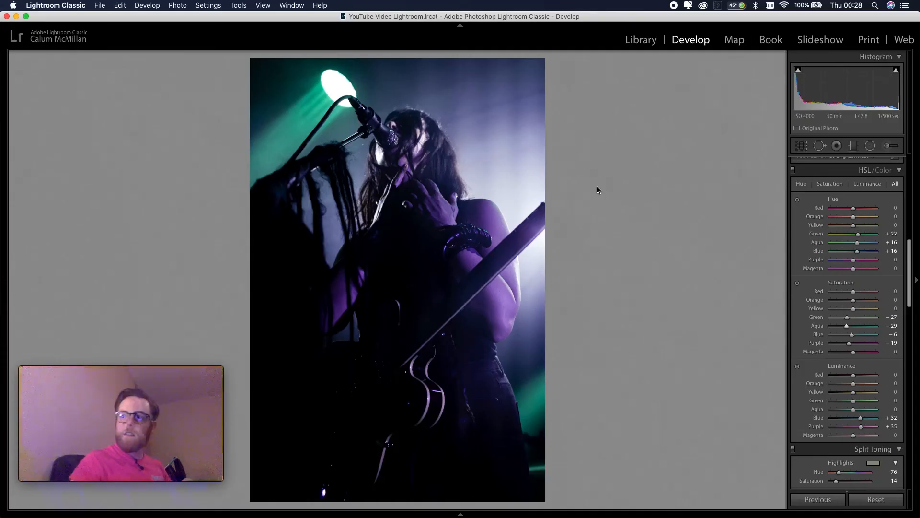
Try cropping the photo tighter around the singer with the aspect ratio locked to Original
key(r)
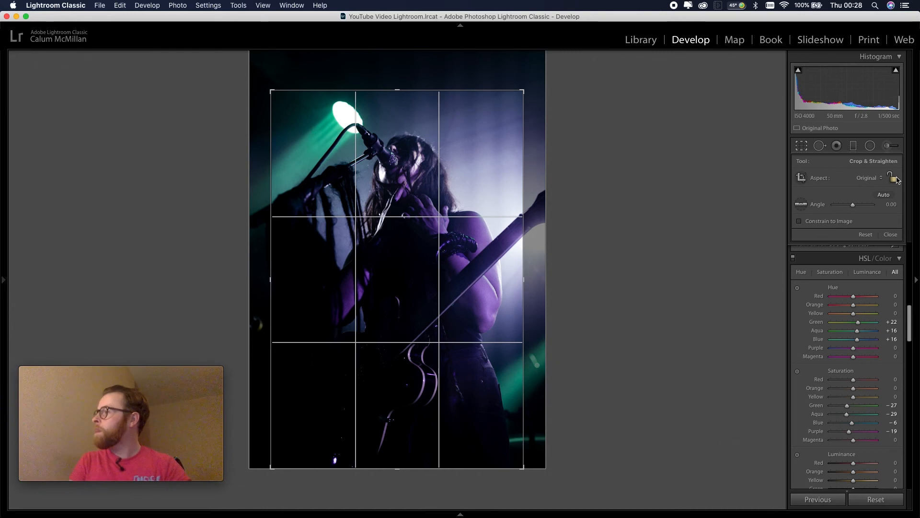
click(870, 177)
click(870, 170)
click(867, 182)
click(848, 183)
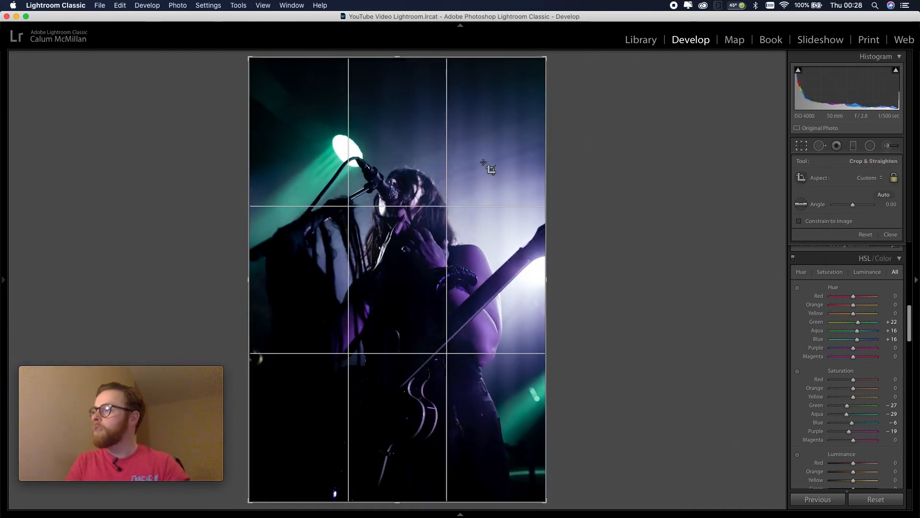
drag(398, 57, 400, 90)
drag(398, 469, 402, 395)
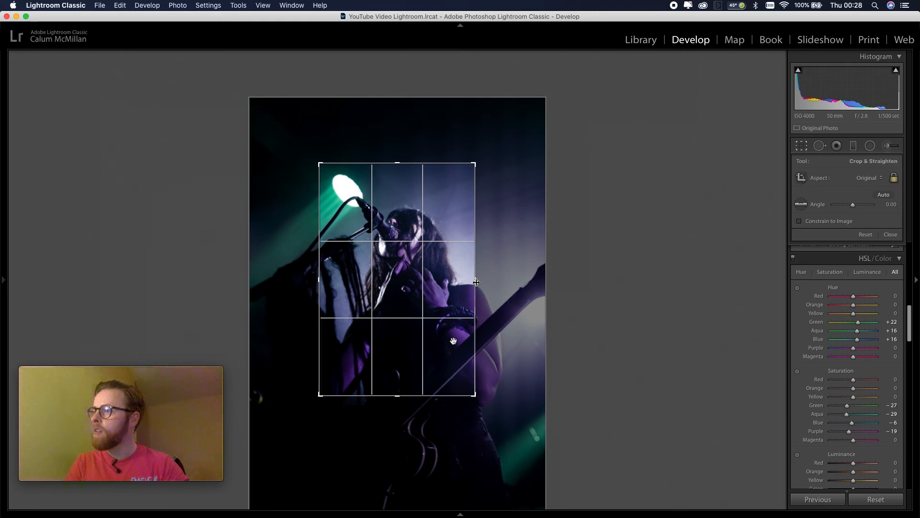
drag(477, 282, 559, 285)
drag(285, 282, 231, 282)
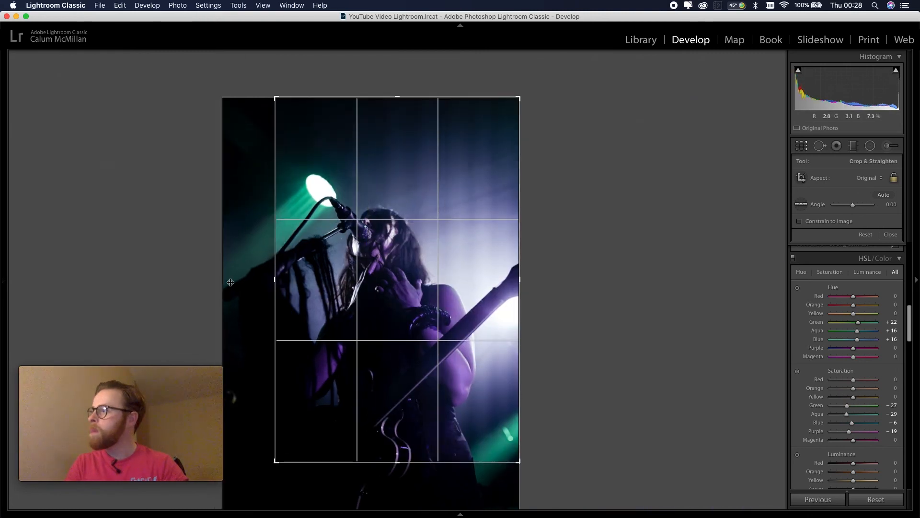
Unlock the crop's aspect ratio and apply a full-width landscape crop framing the singer, spotlight and guitar neck
click(894, 178)
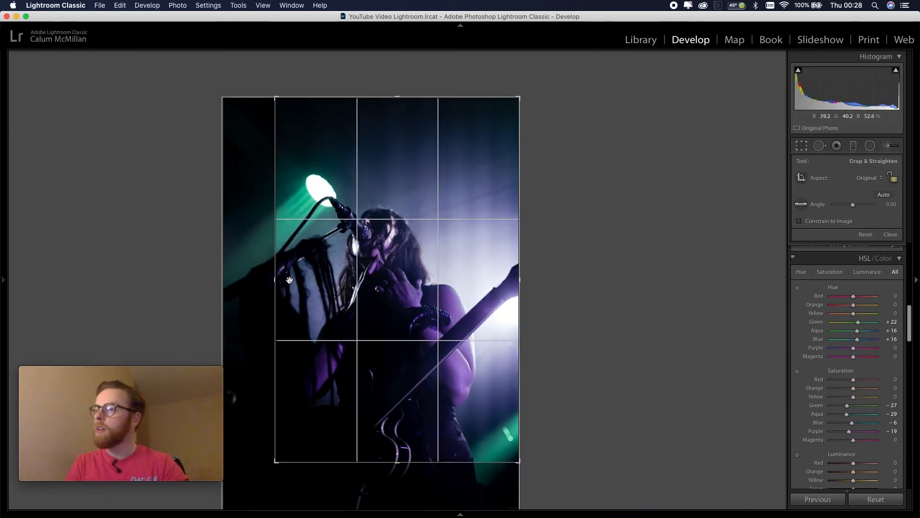
drag(275, 279, 211, 279)
drag(400, 96, 398, 140)
drag(396, 418, 396, 389)
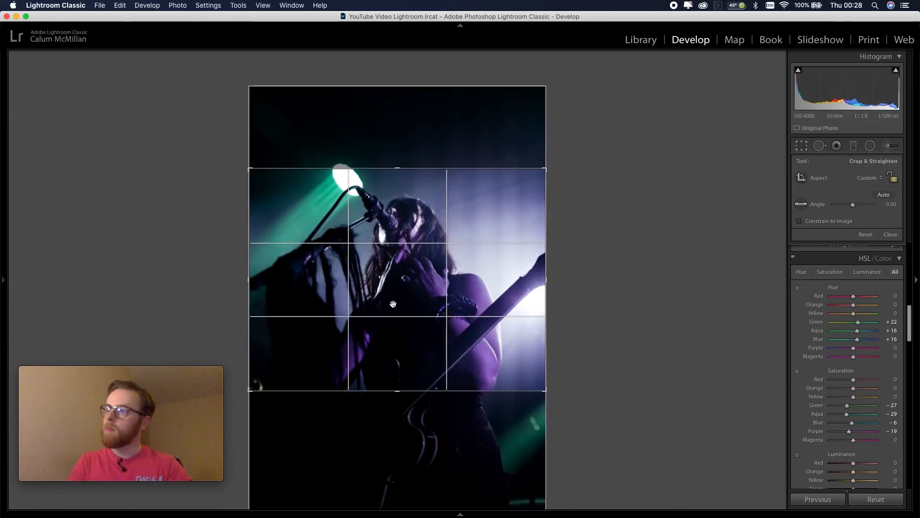
drag(393, 299, 391, 316)
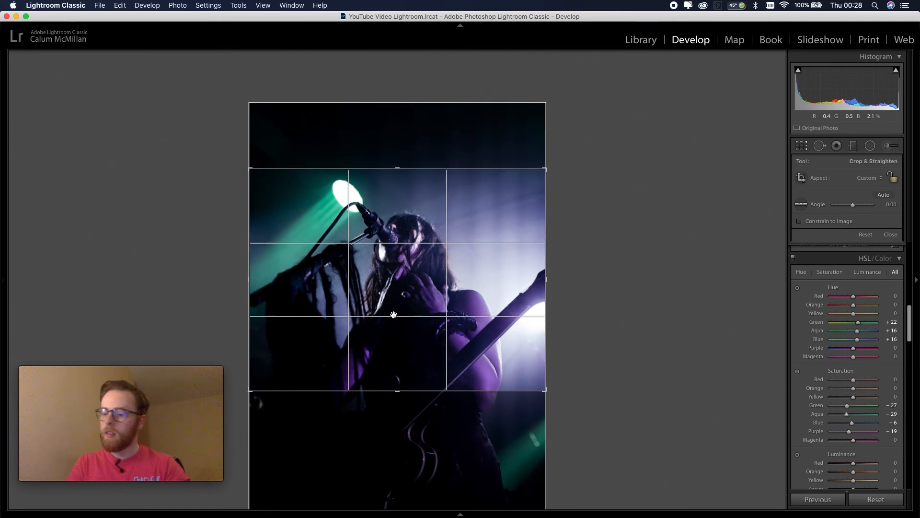
key(Return)
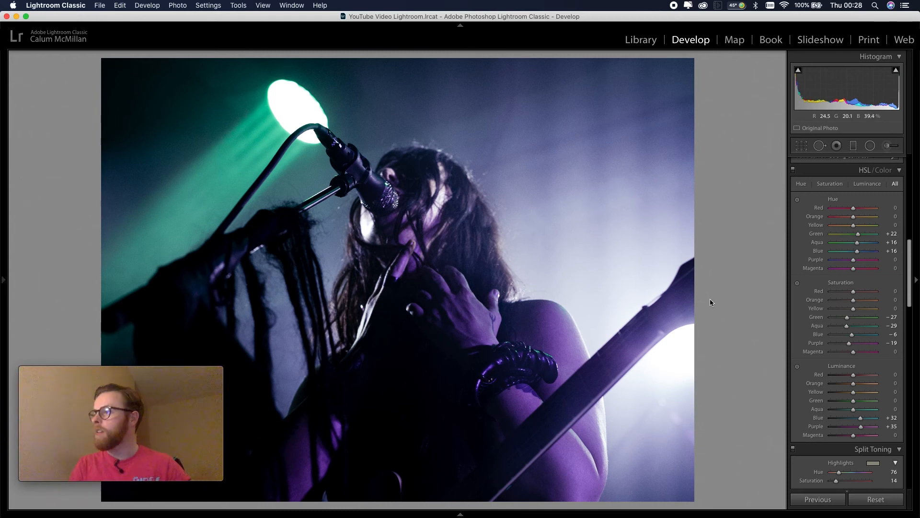
Undo all the crop rectangle and aspect ratio changes back to the photo's earlier framing
key(super+z)
key(super+z)
key(super+z)
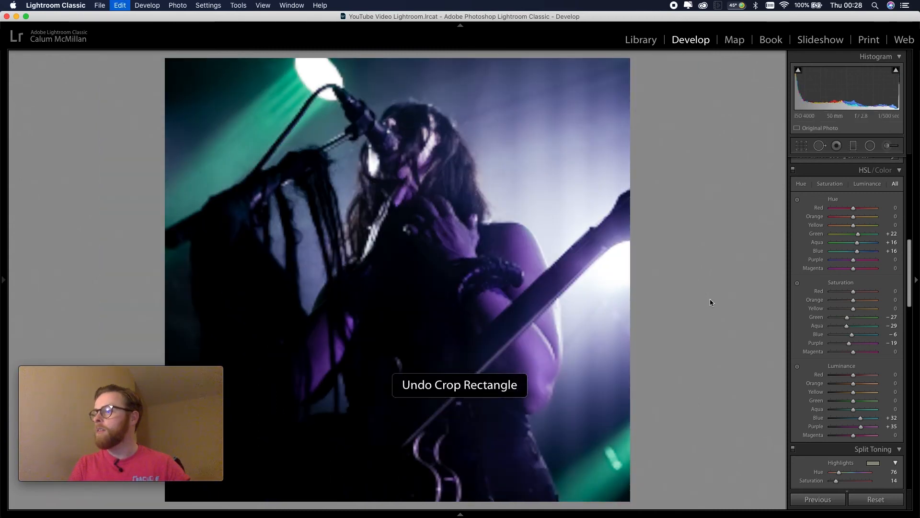
key(super+z)
key(super+z)
key(super+z)
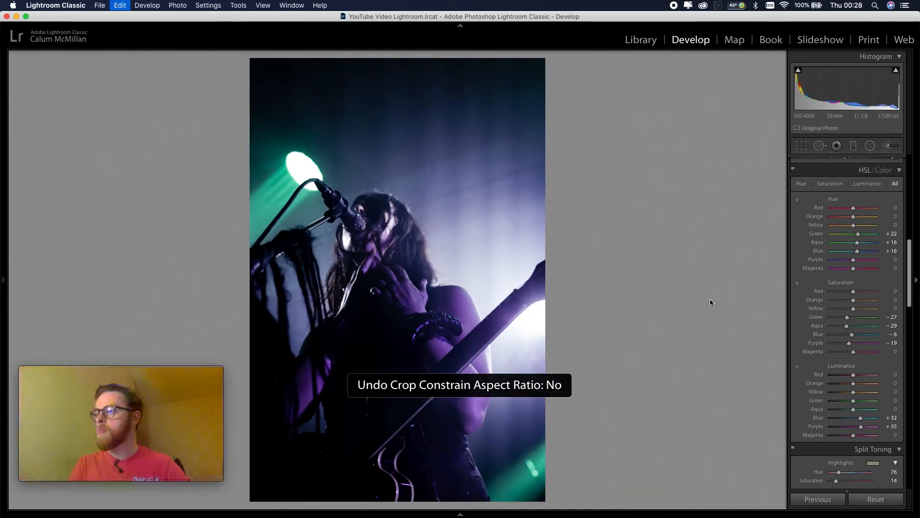
key(super+z)
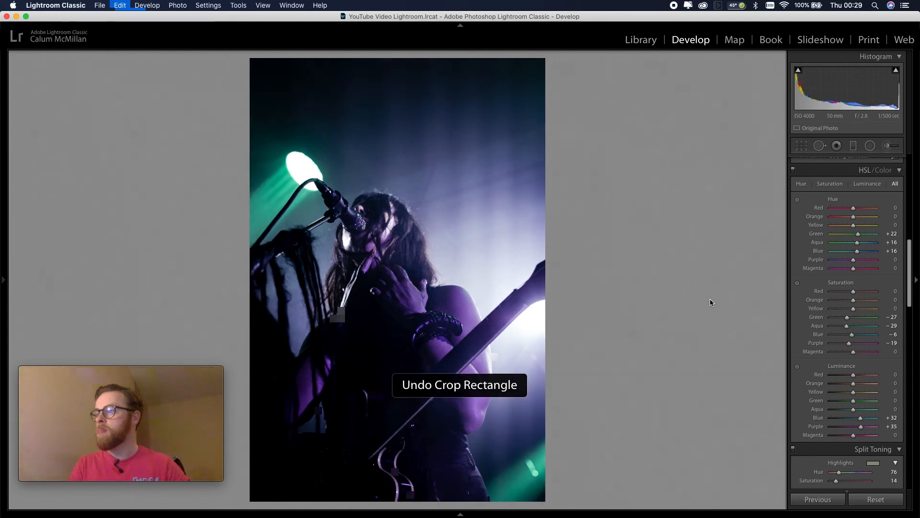
key(super+z)
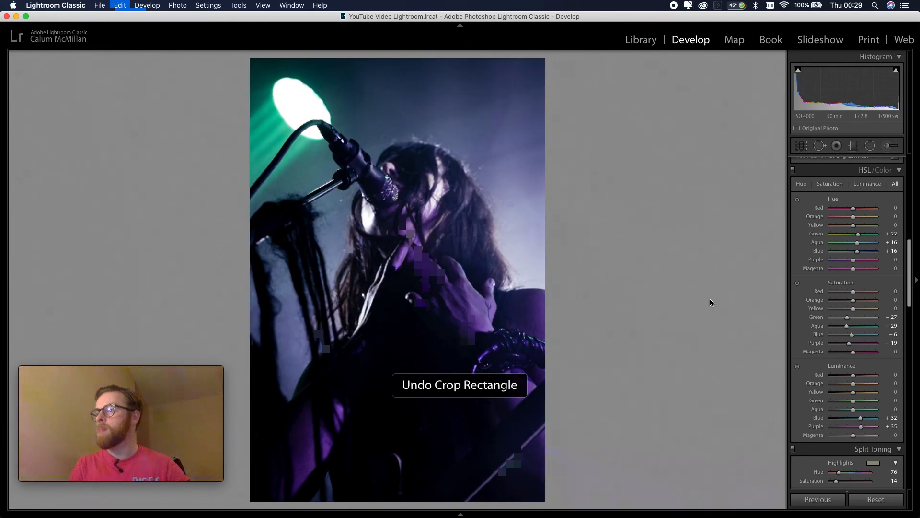
key(super+z)
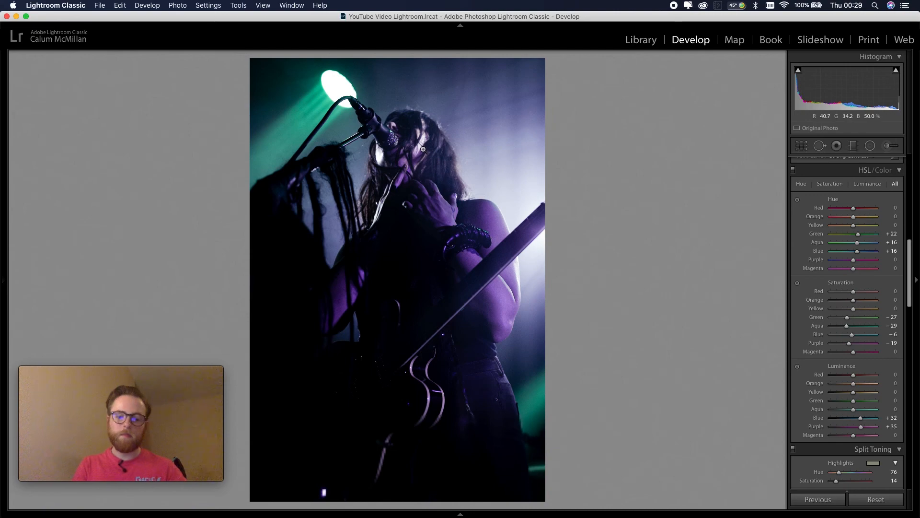